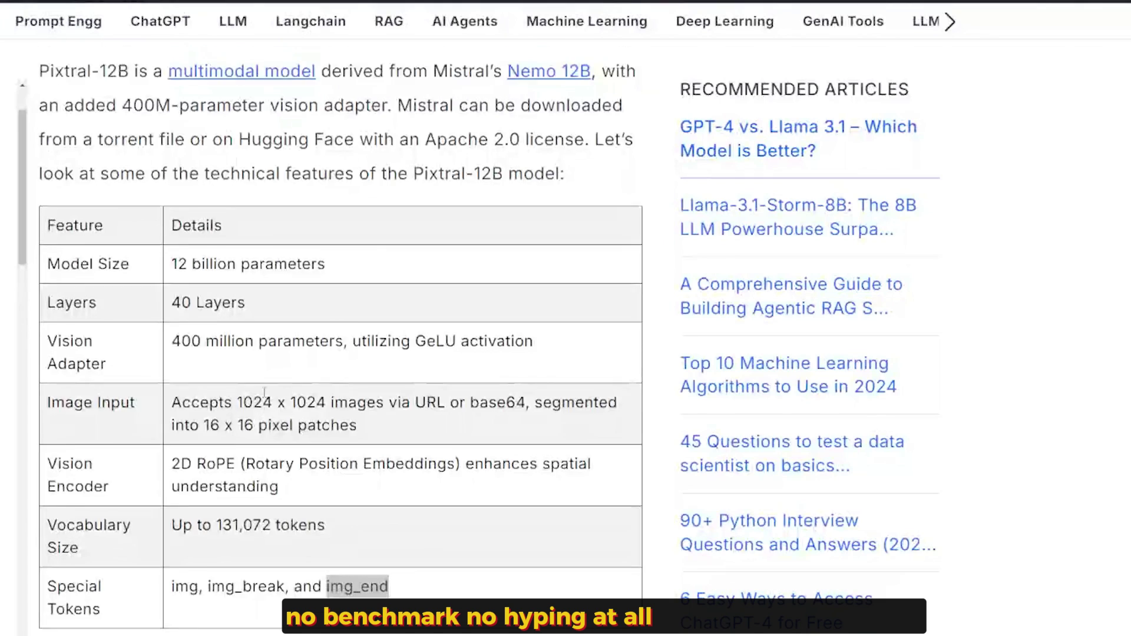
- Examine the article's Pixtral-12B license text and feature table, covering model size, layers, vision adapter and image input
scroll(370, 445, up, 2)
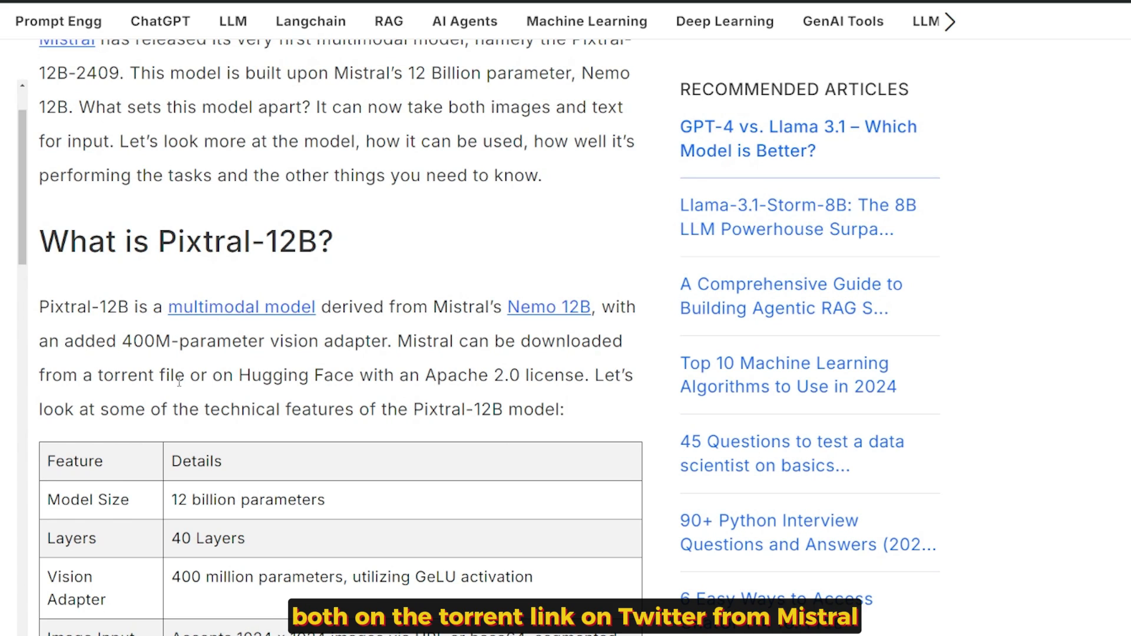
drag(238, 375, 523, 378)
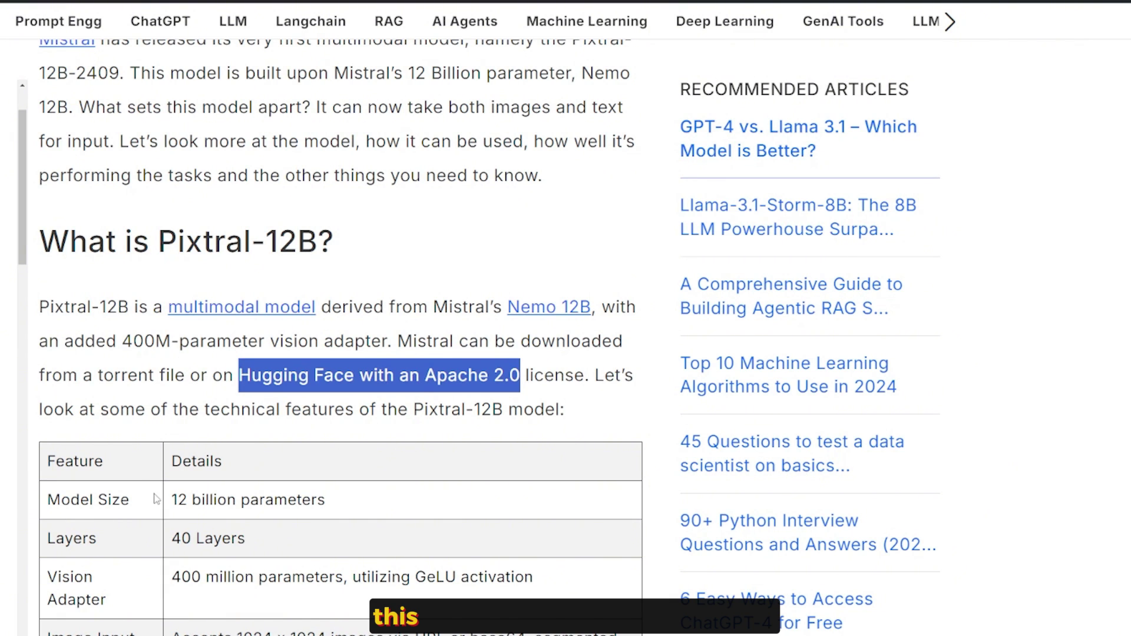
drag(172, 500, 326, 499)
scroll(367, 513, down, 1)
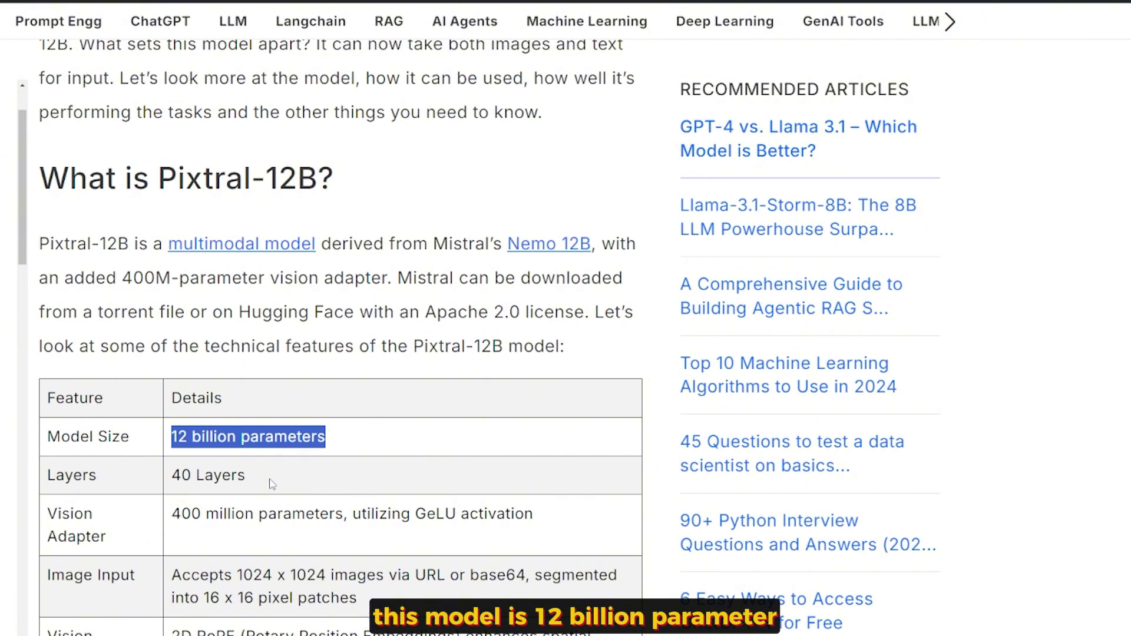
drag(171, 472, 328, 468)
scroll(218, 468, down, 1)
double_click(188, 451)
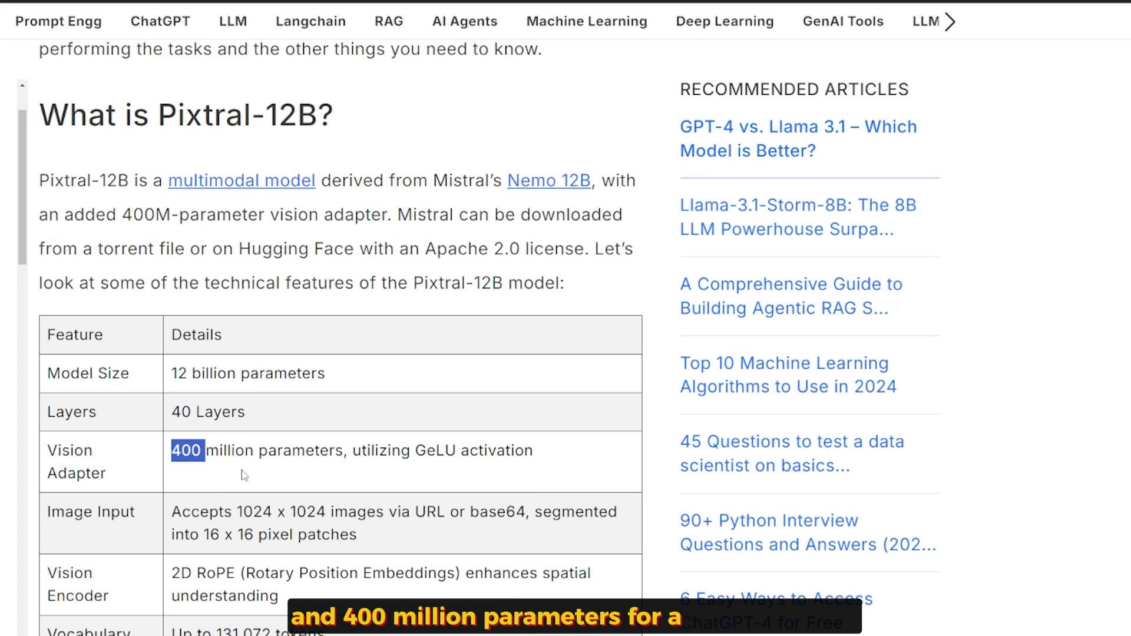
double_click(497, 511)
scroll(167, 354, down, 6)
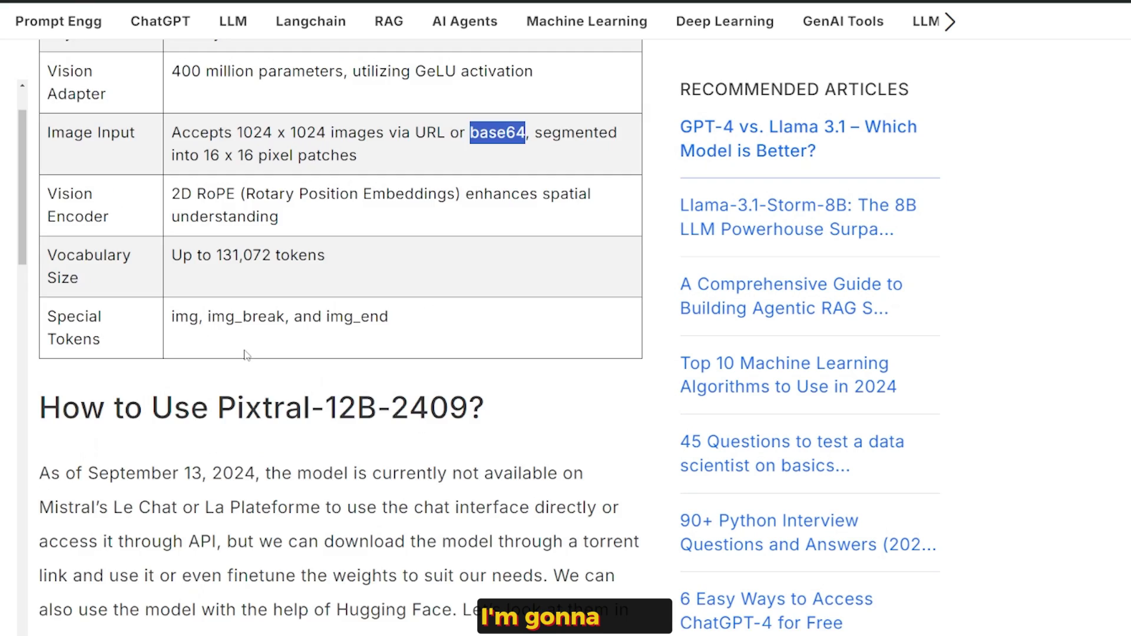
- Skim the article's instructions for downloading Pixtral-12B by torrent and running it through Hugging Face
scroll(247, 354, up, 6)
scroll(250, 354, down, 16)
scroll(250, 352, down, 15)
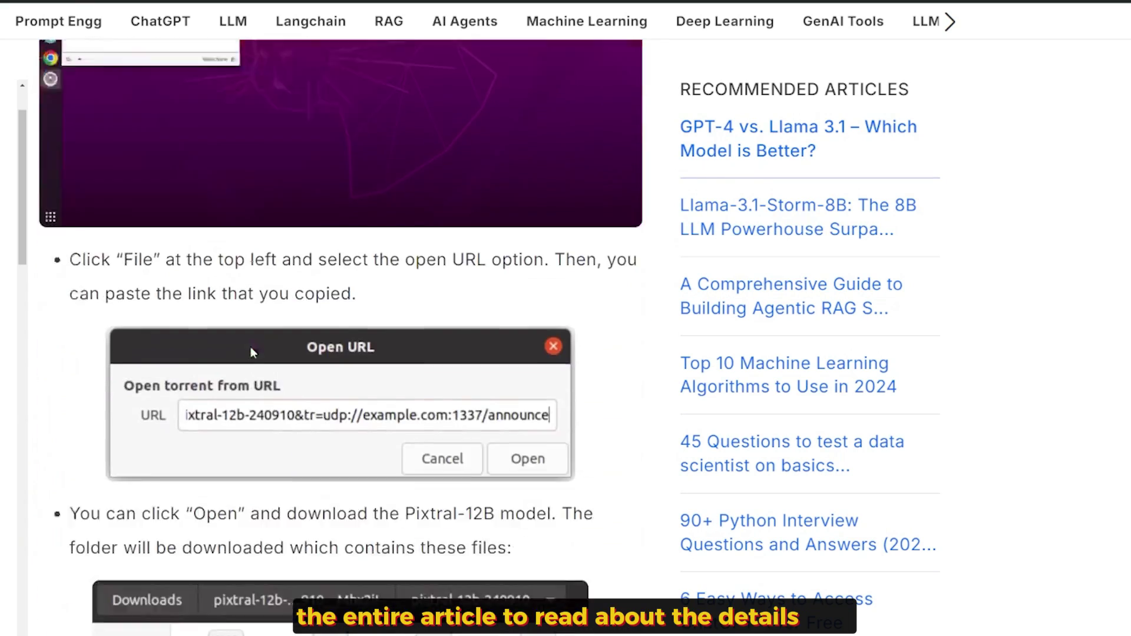
scroll(252, 352, down, 2)
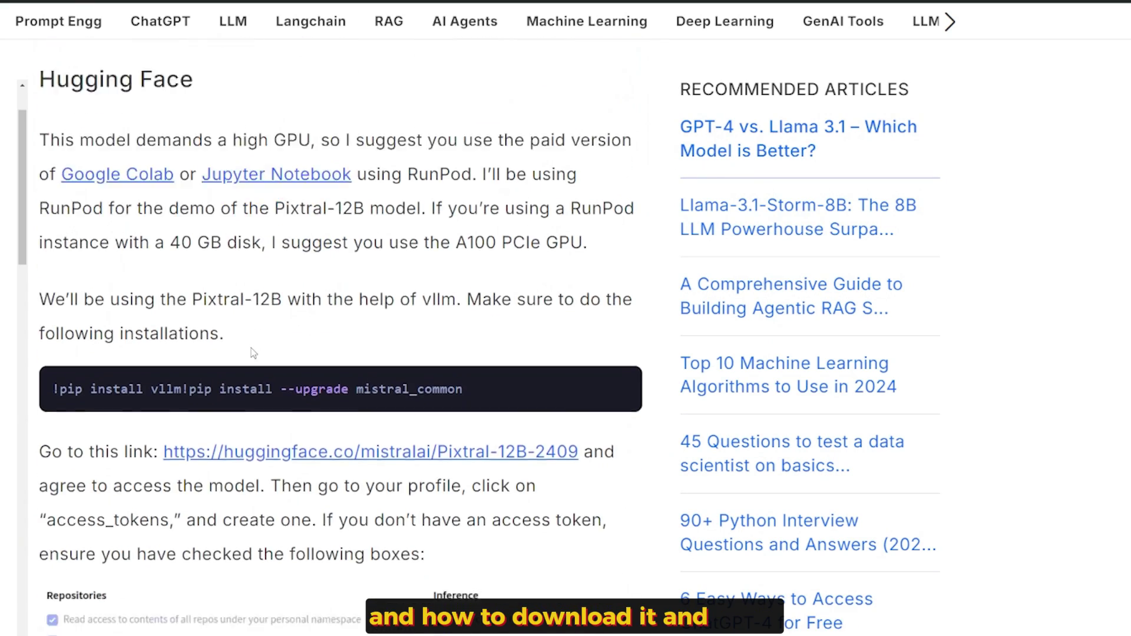
scroll(262, 389, up, 15)
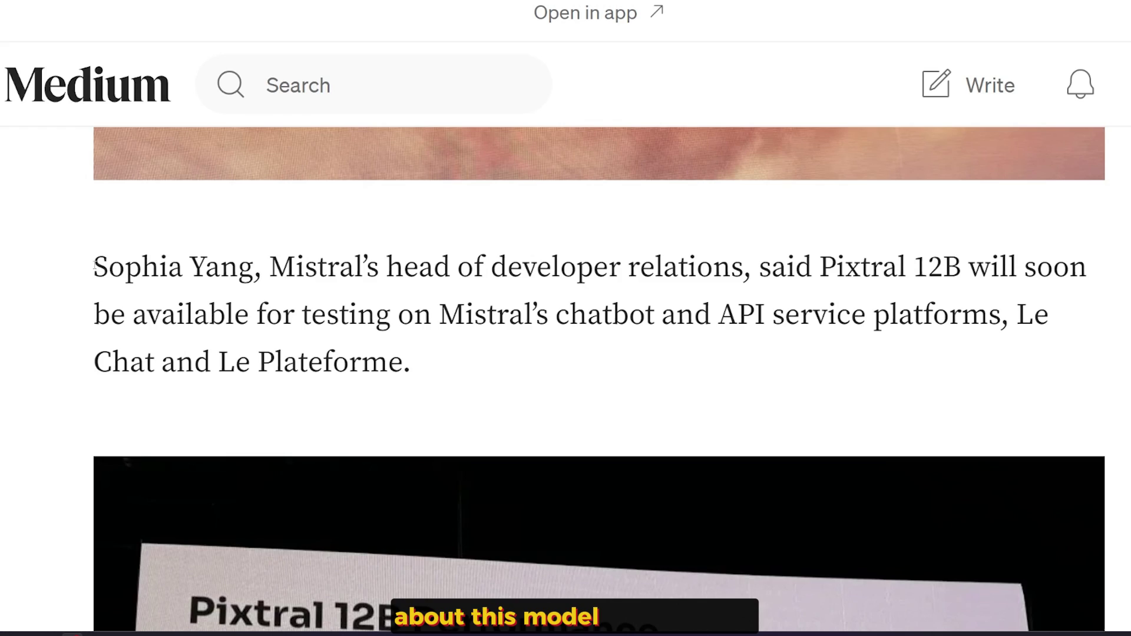
- Read the Medium article's statement by Mistral's head of developer relations about Pixtral 12B's availability for testing
drag(94, 267, 754, 268)
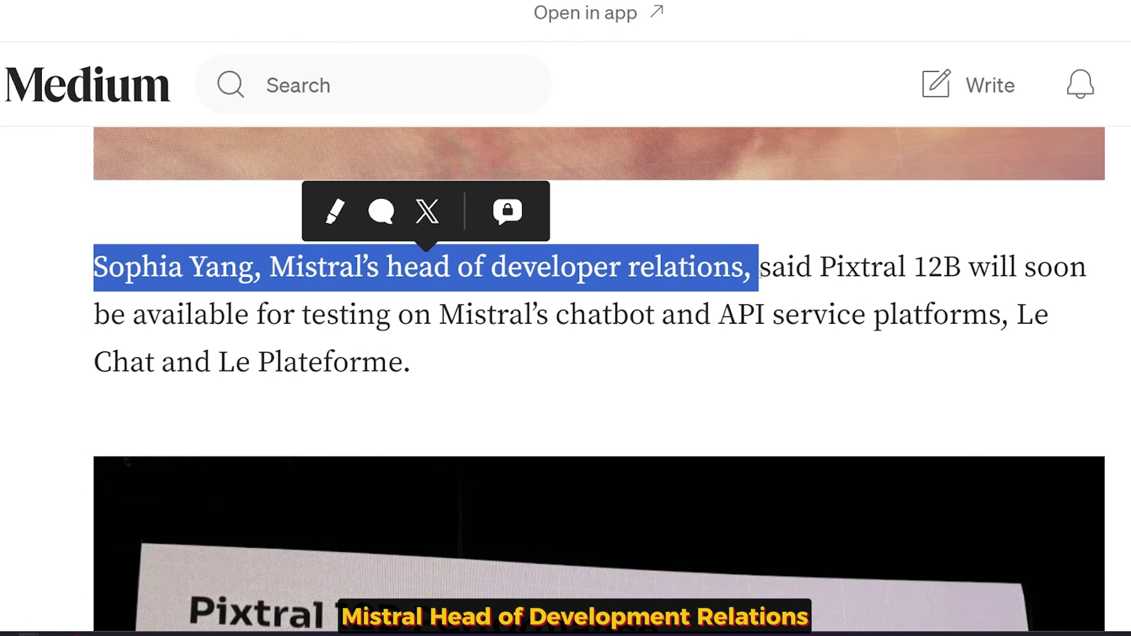
click(994, 274)
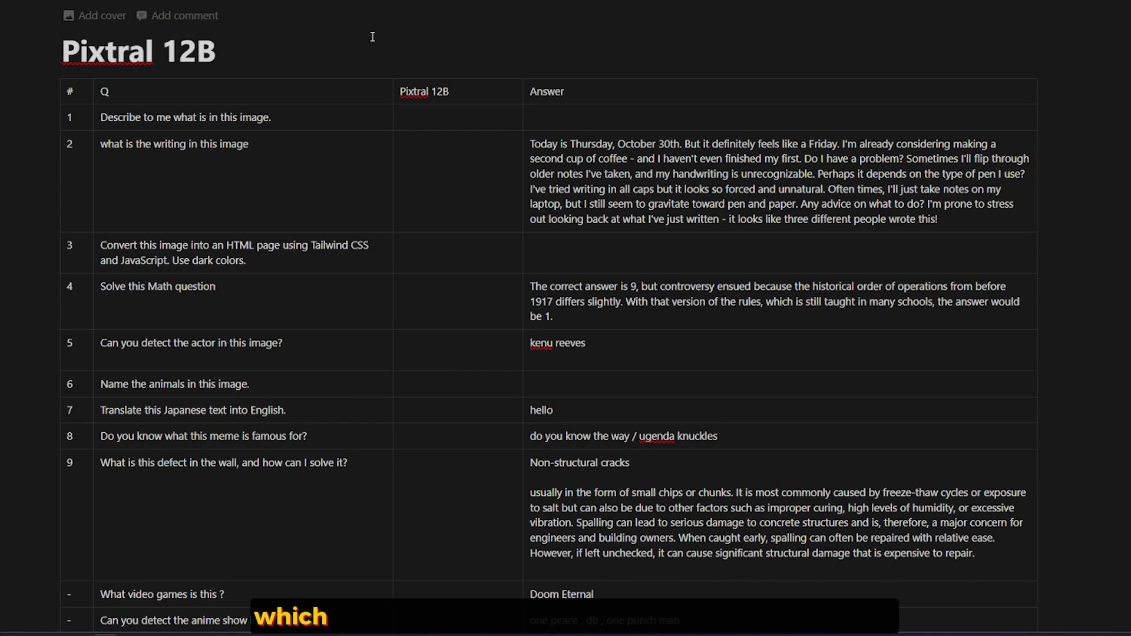
- Review the list of test questions and reference answers in the Pixtral 12B notes table
scroll(306, 466, down, 2)
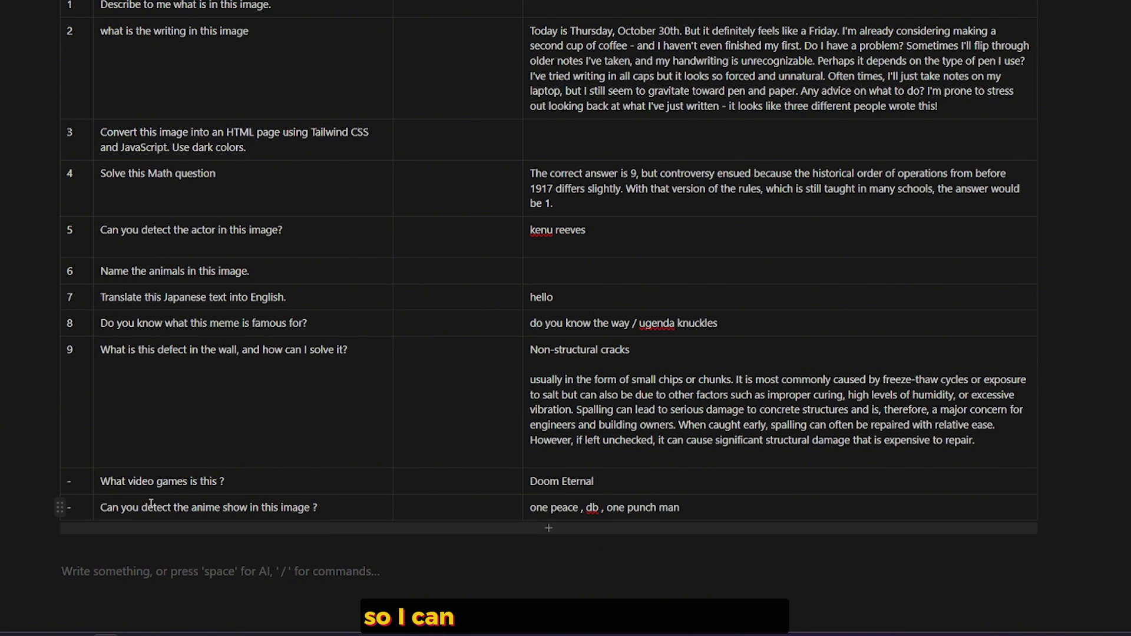
scroll(373, 437, up, 1)
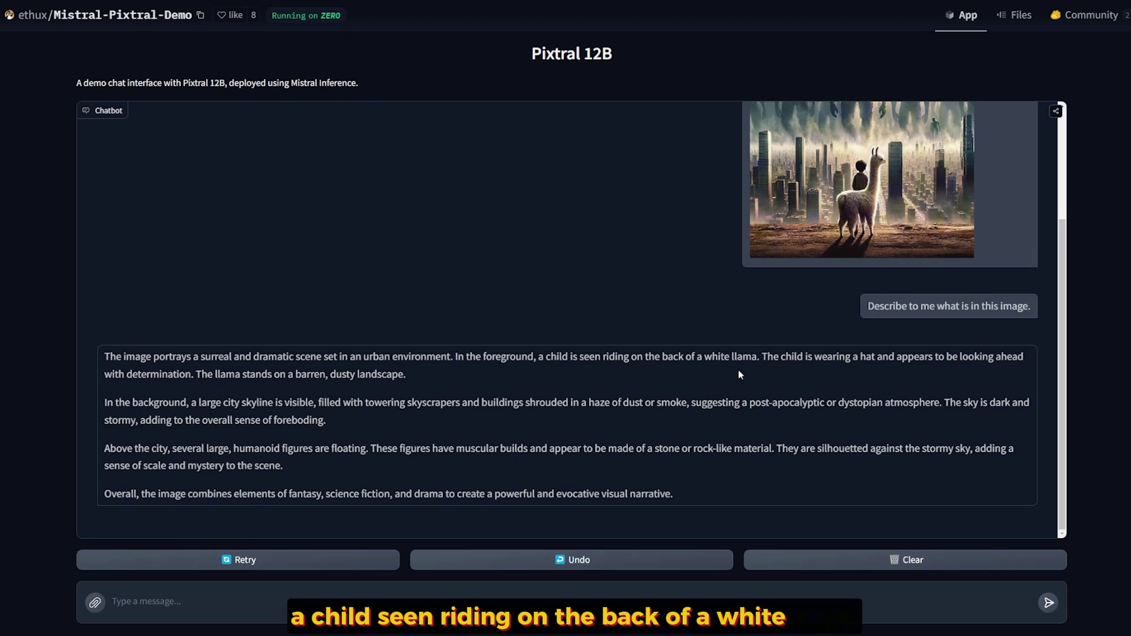
- Compare the chatbot's reply to "Describe to me what is in this image." with the uploaded llama and city picture
scroll(855, 328, up, 1)
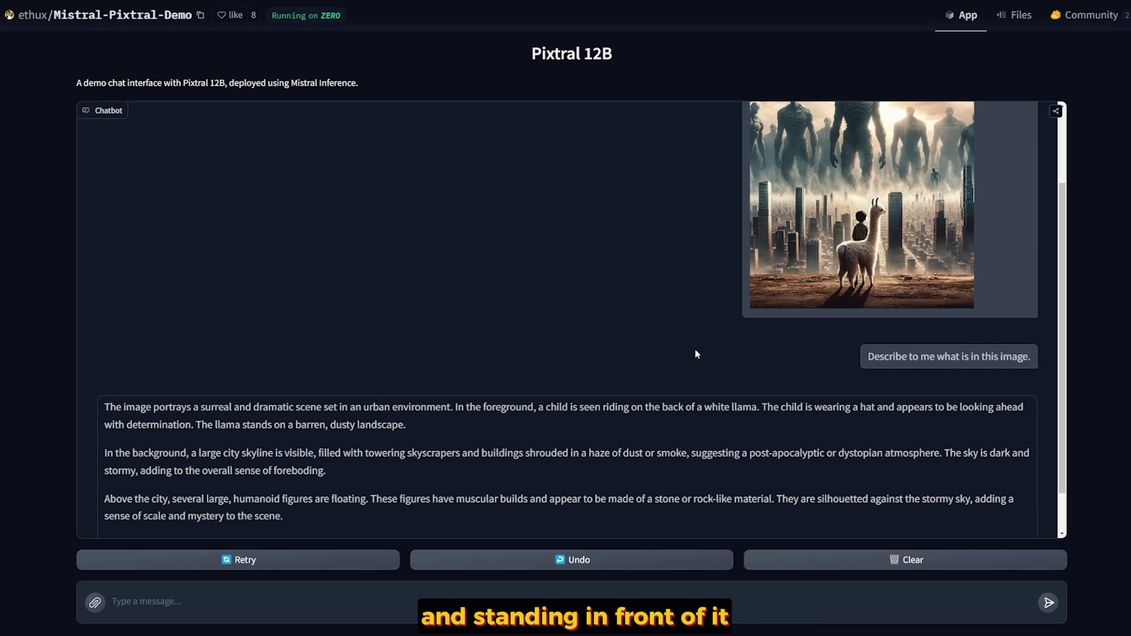
scroll(710, 365, down, 1)
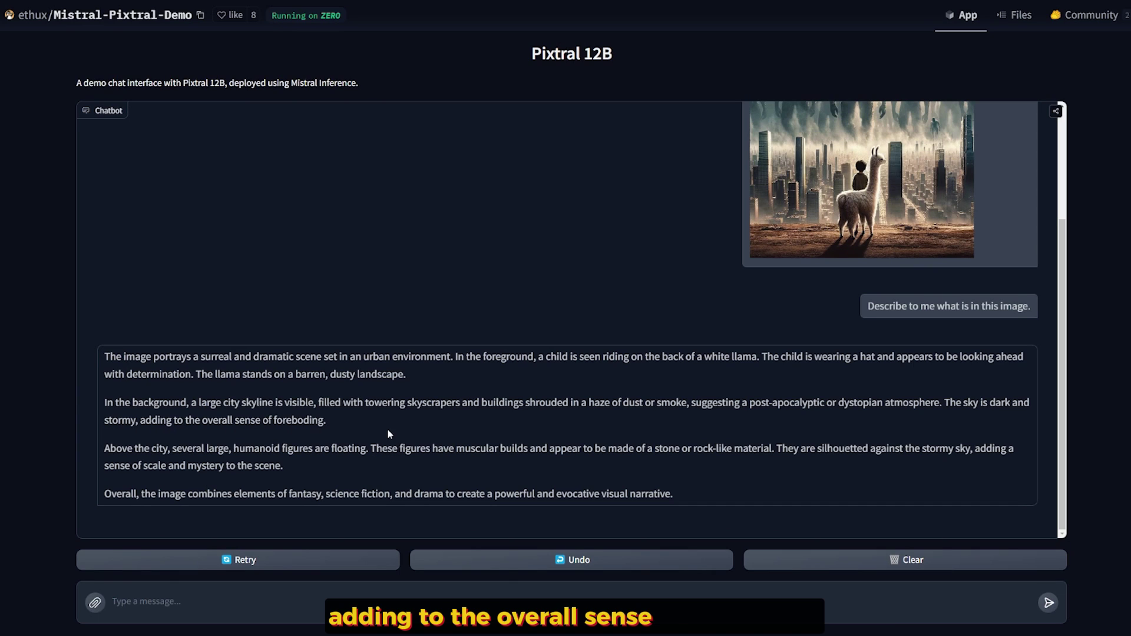
scroll(557, 383, up, 3)
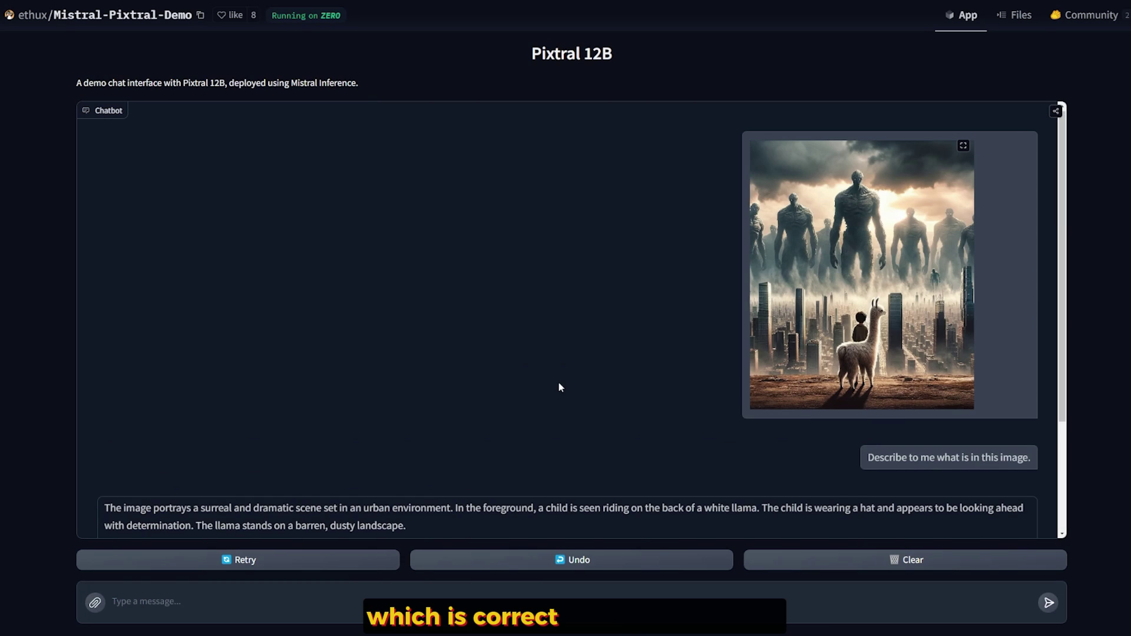
scroll(558, 383, down, 3)
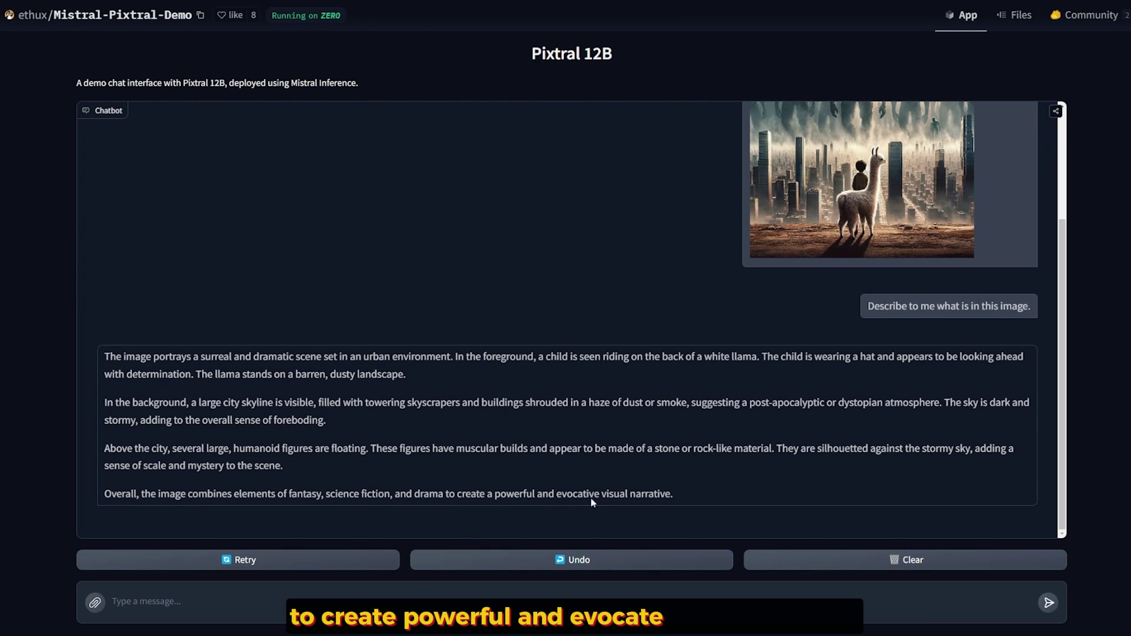
scroll(589, 484, up, 3)
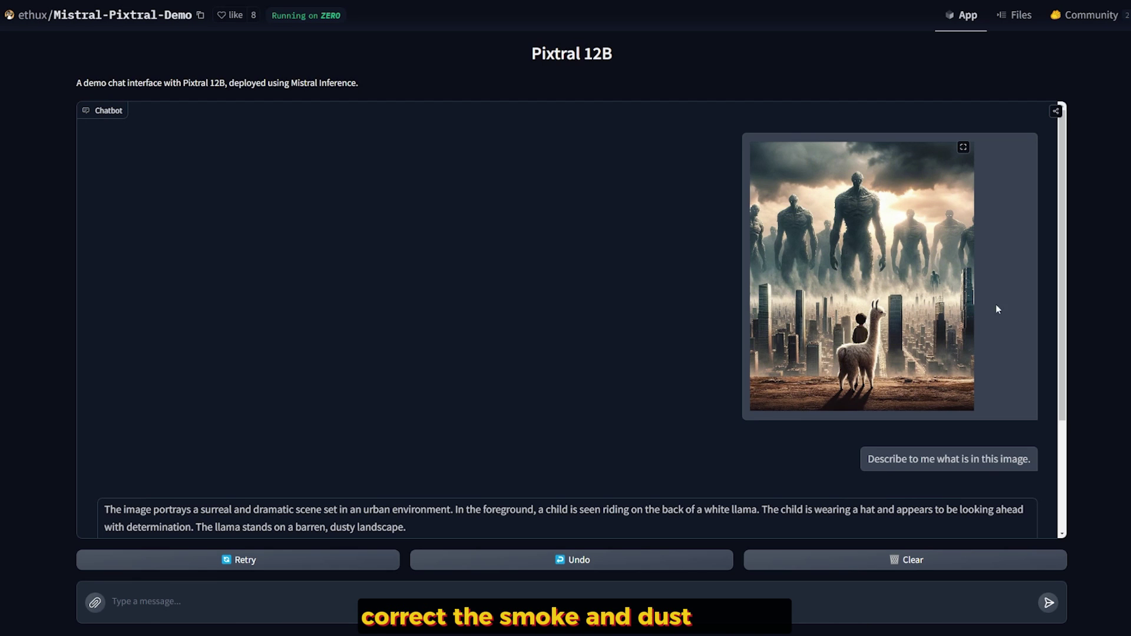
scroll(870, 359, down, 3)
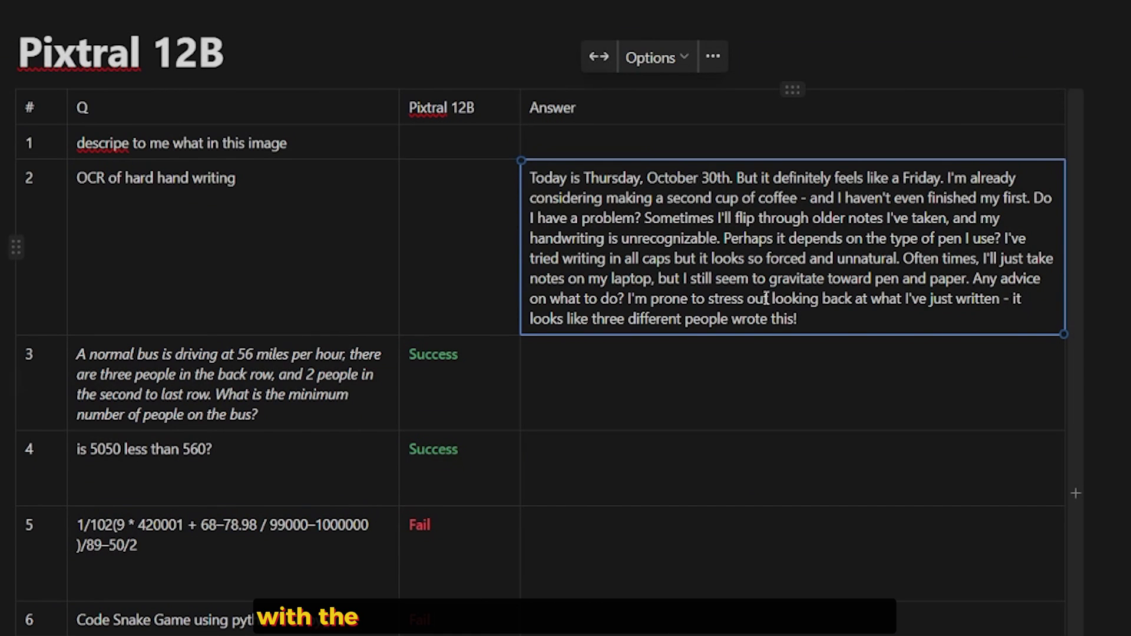
- Highlight the reference answer for the handwriting OCR question in the notes table
triple_click(613, 272)
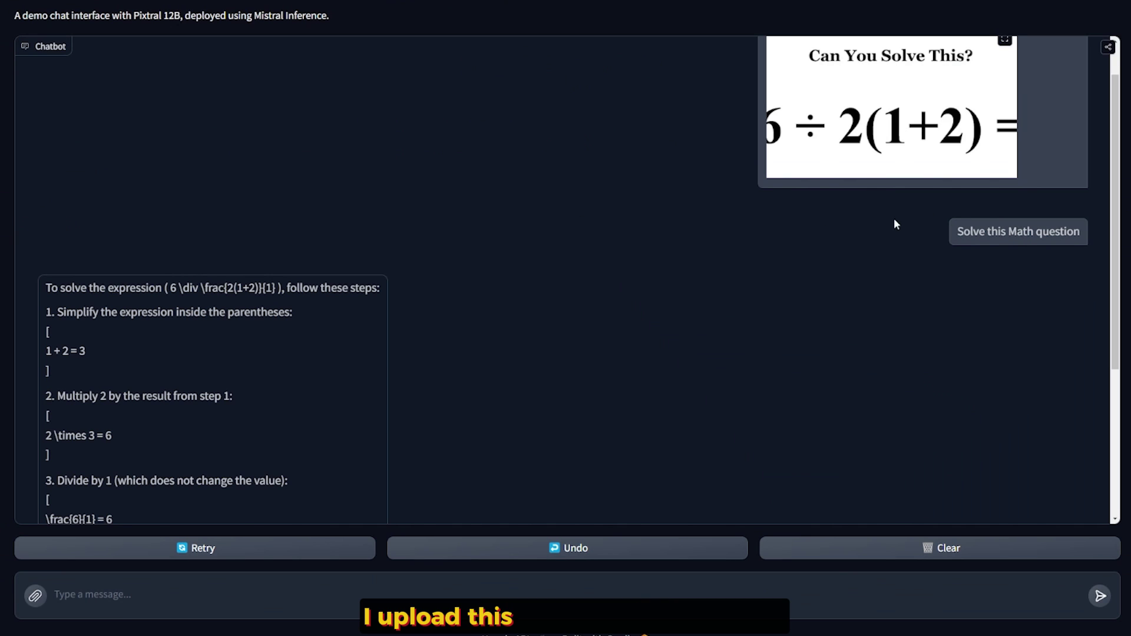
- Examine the chatbot's step-by-step solution to the math question 6 ÷ 2(1+2) through to its final result
scroll(589, 254, down, 1)
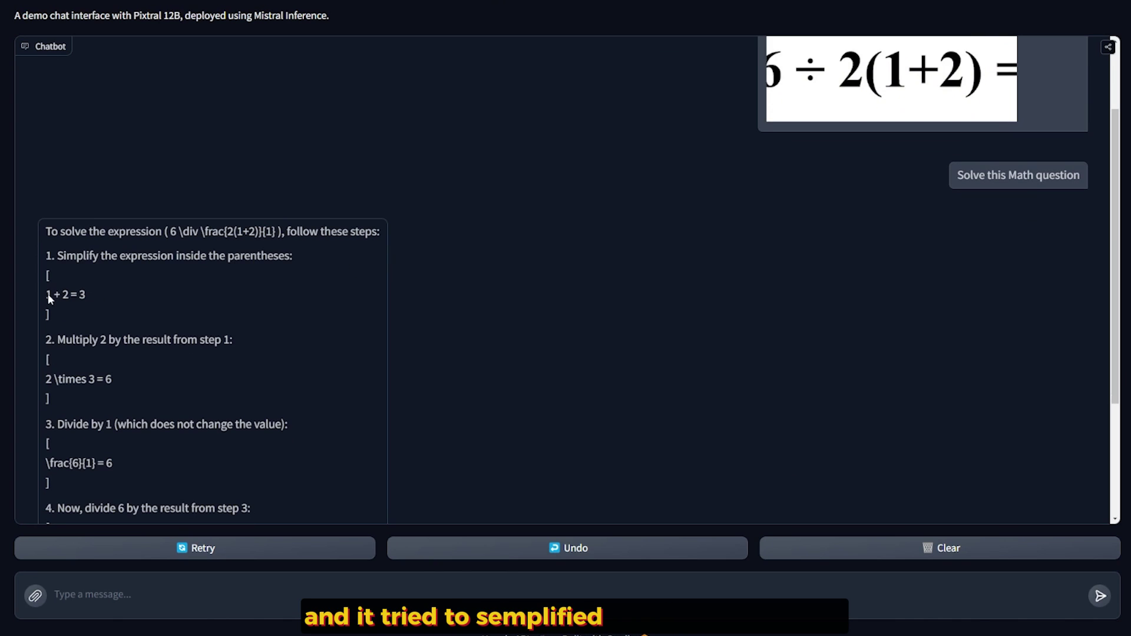
scroll(66, 319, down, 1)
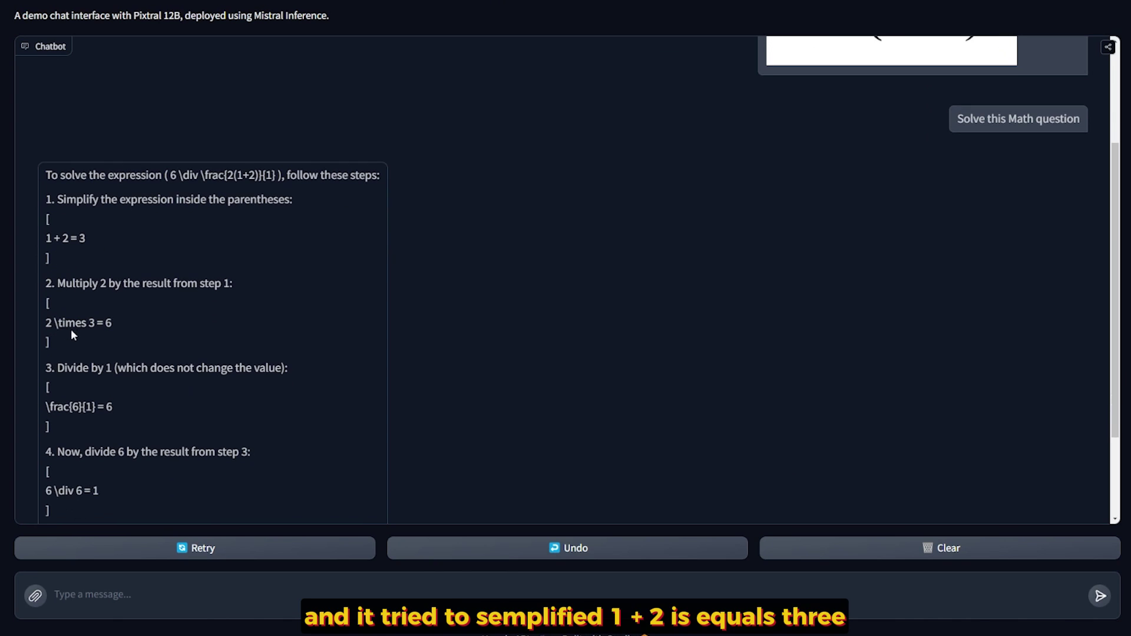
scroll(147, 338, up, 1)
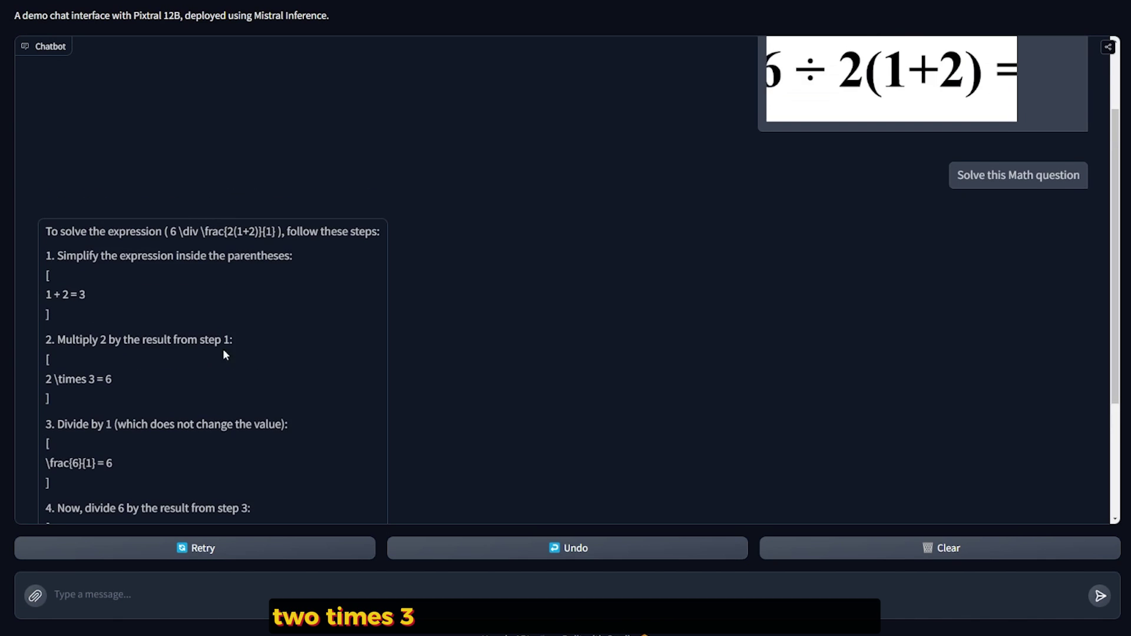
scroll(206, 348, down, 3)
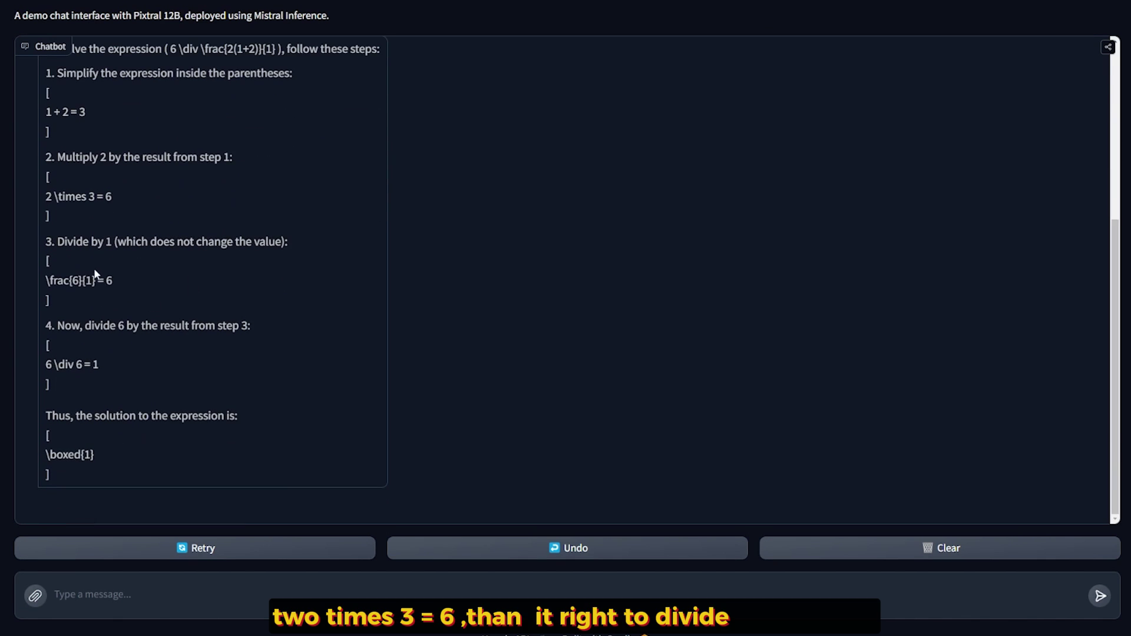
double_click(94, 365)
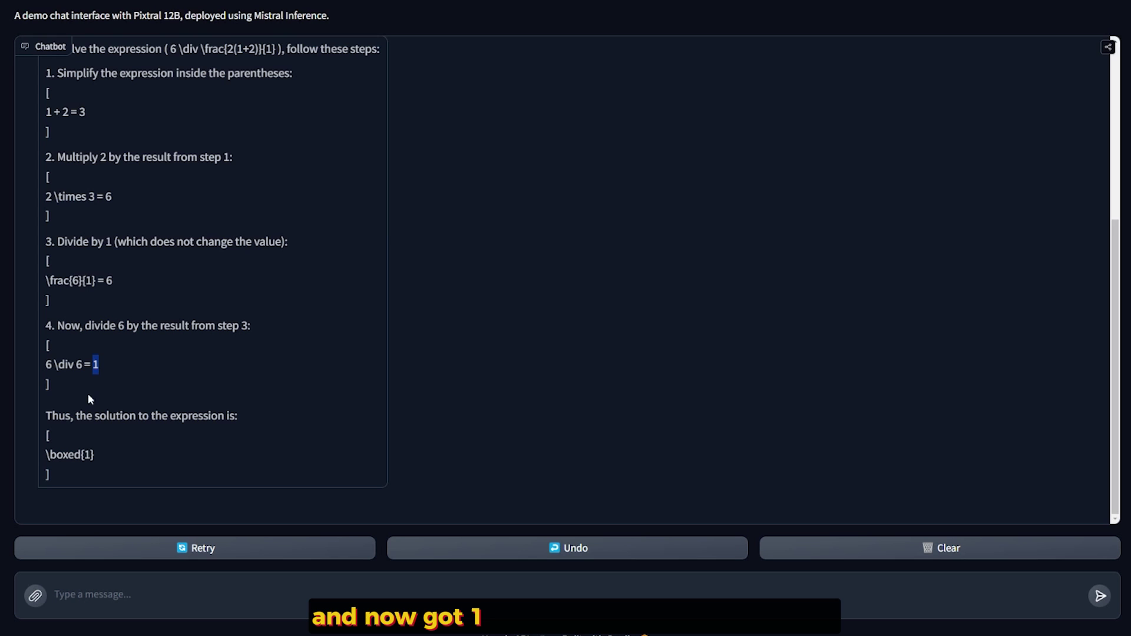
drag(97, 454, 83, 455)
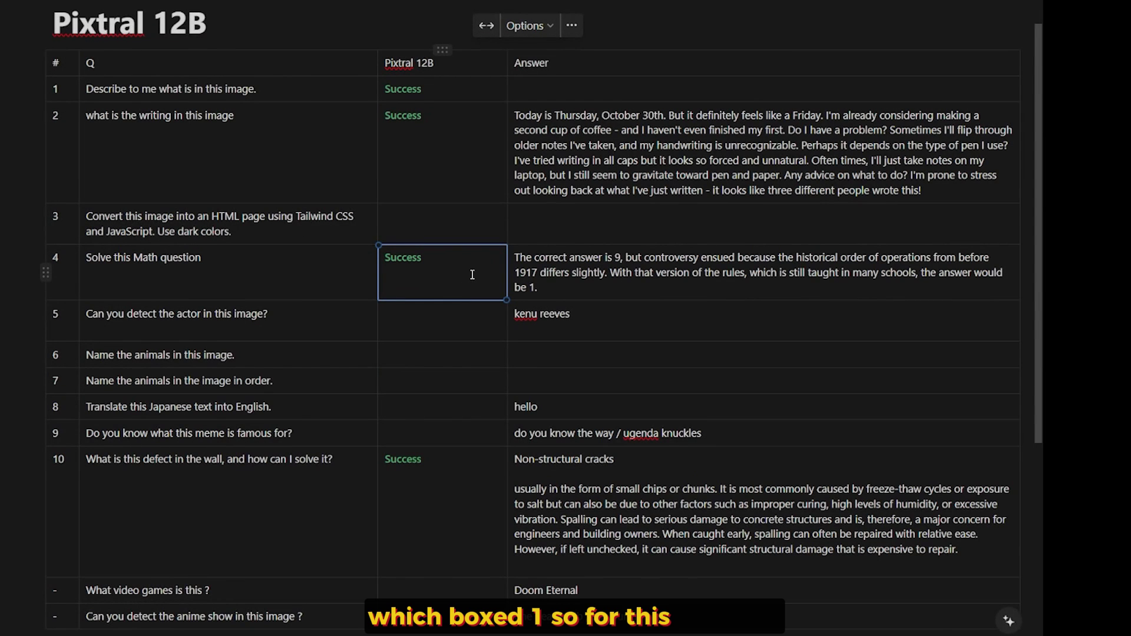
- Check the reference answer for "Solve this Math question" in the notes table, including the remark on the pre-1917 rules
triple_click(558, 284)
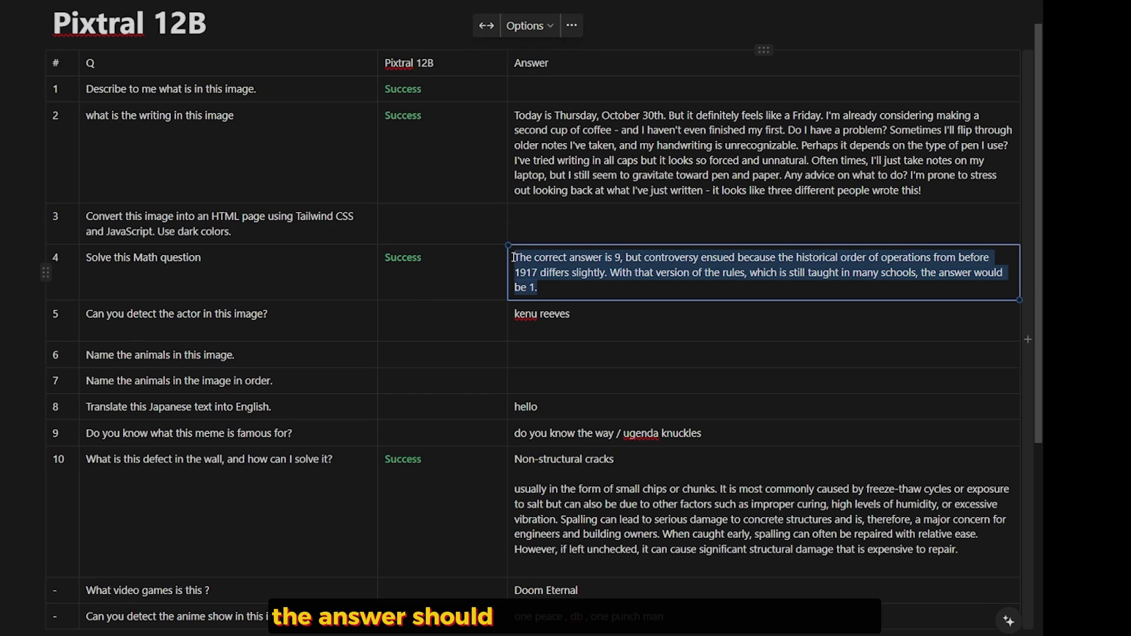
click(558, 284)
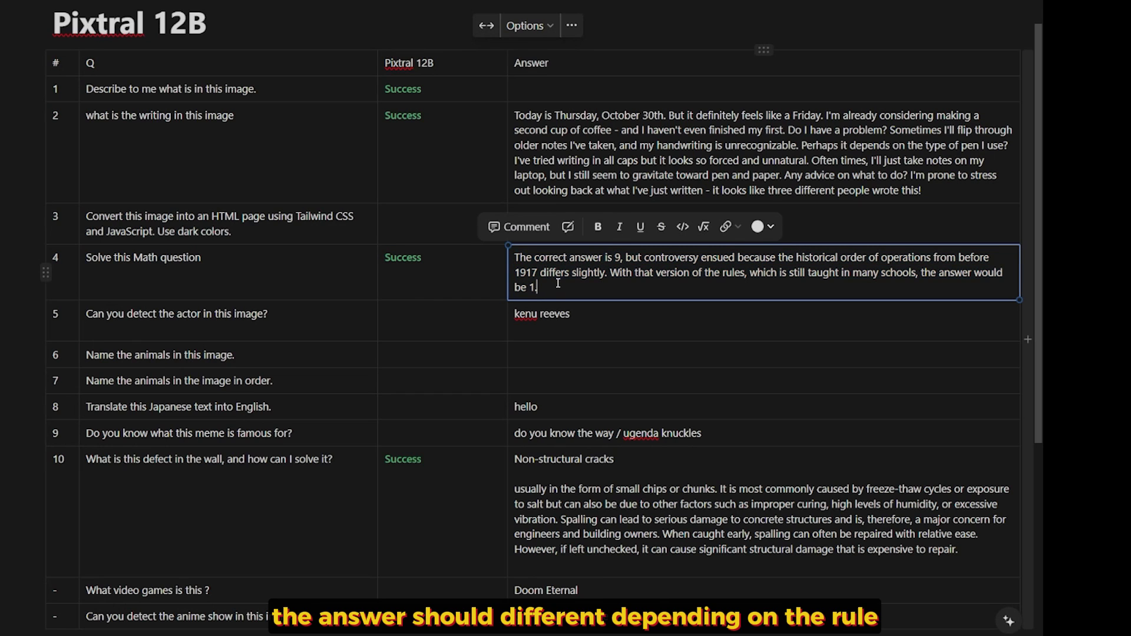
drag(539, 289, 538, 275)
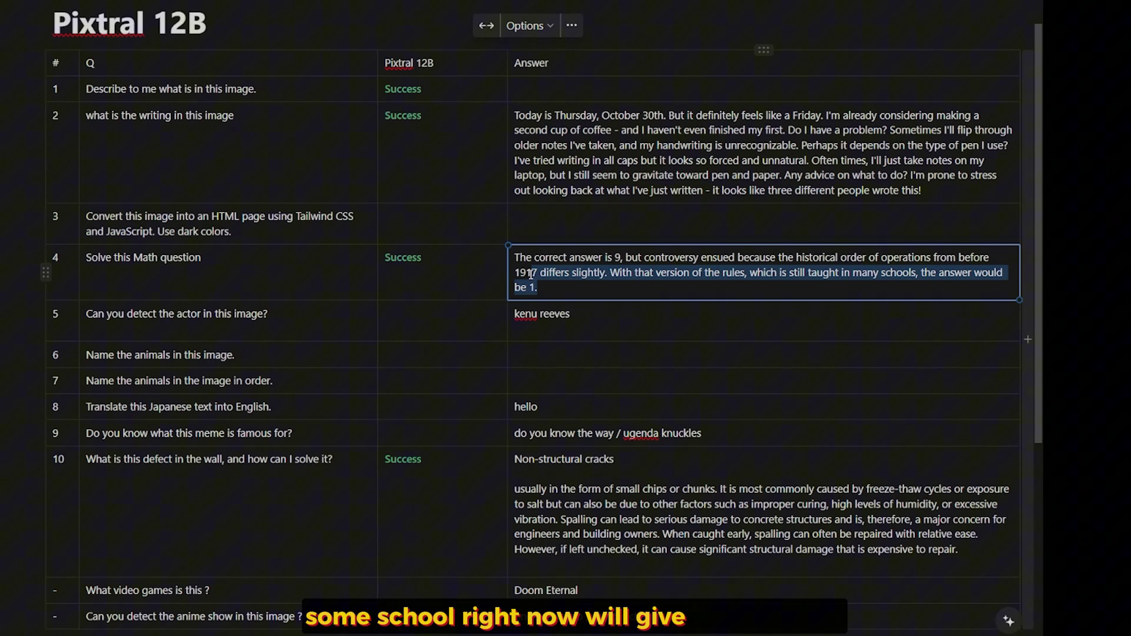
drag(530, 274, 483, 282)
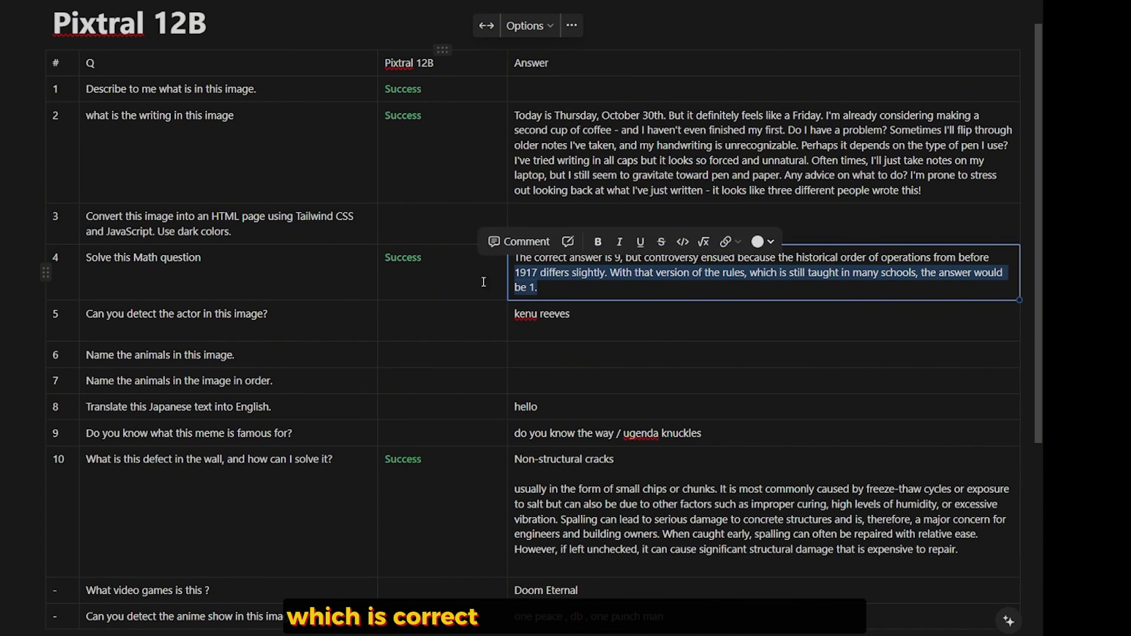
key(Right)
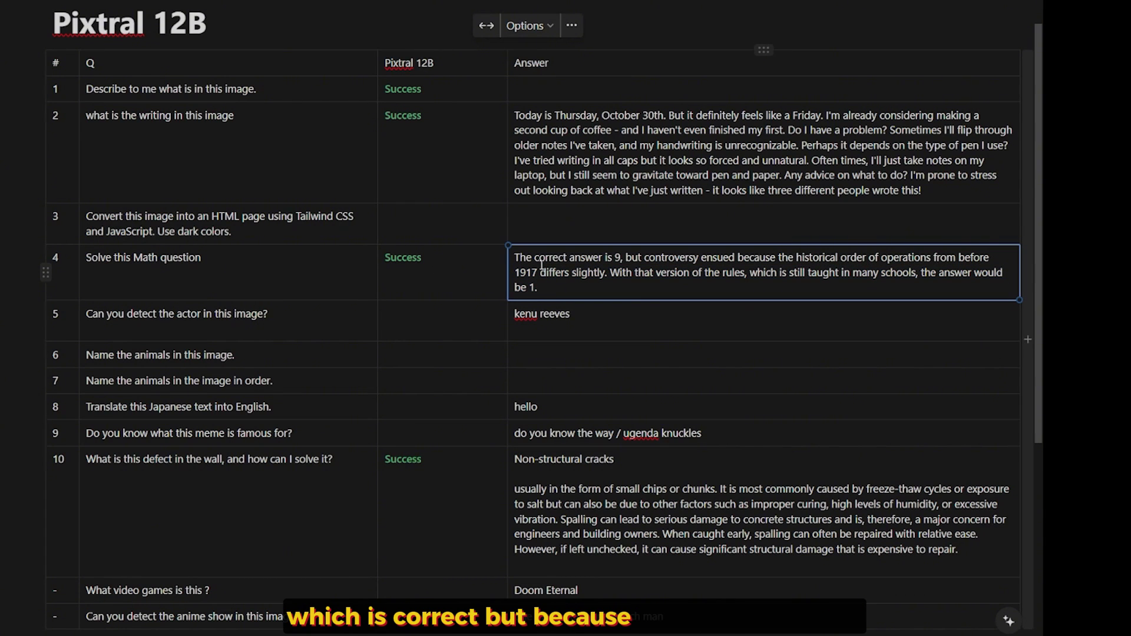
drag(514, 258, 536, 276)
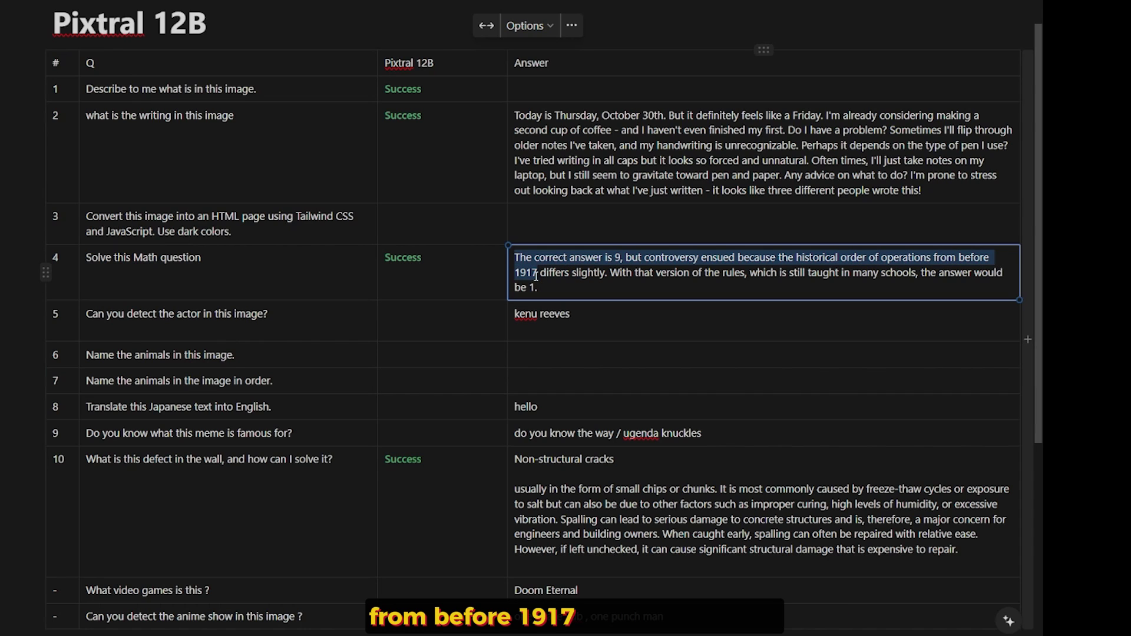
double_click(574, 274)
click(458, 266)
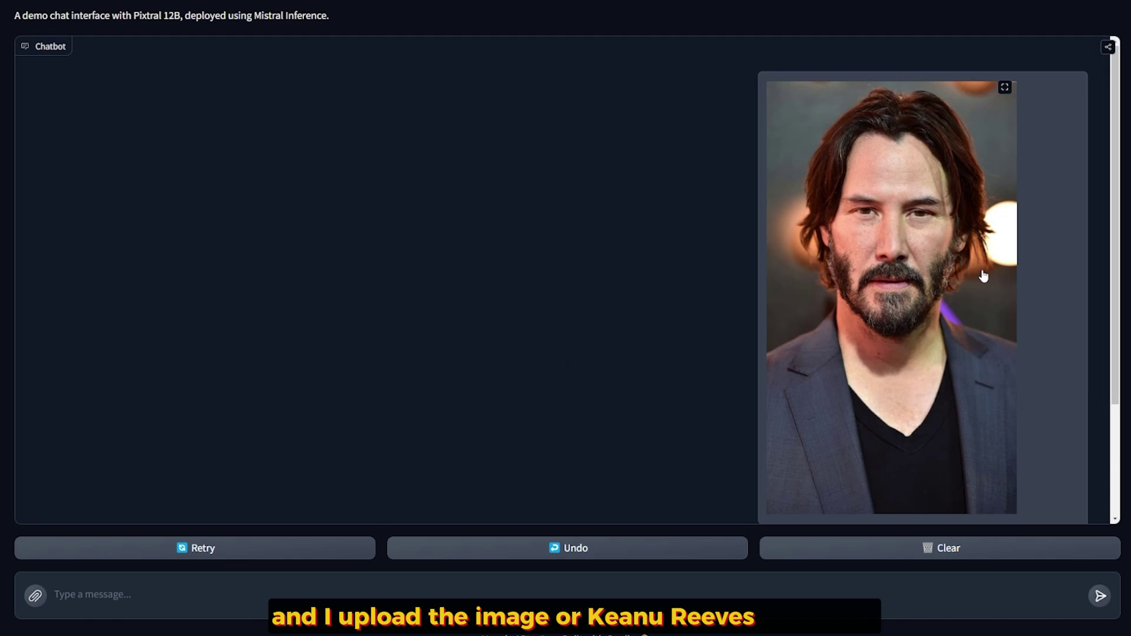
- Check the chatbot's reply to "Can you detect the actor in this image?" against the uploaded portrait
scroll(984, 277, down, 3)
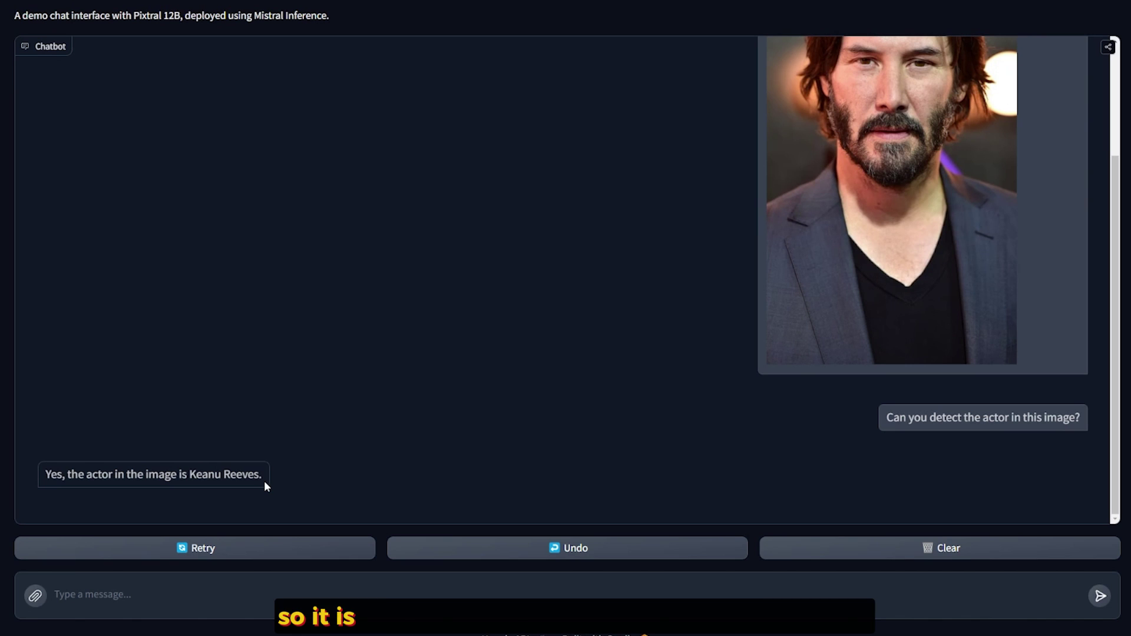
scroll(425, 482, up, 3)
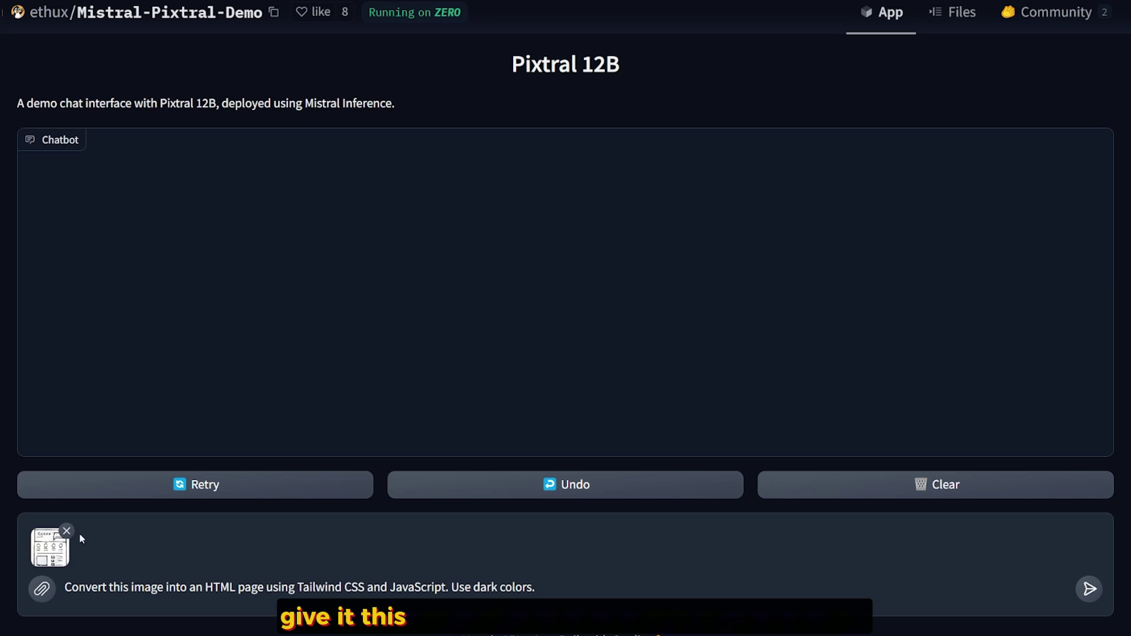
- Submit the attached wireframe image with the prompt "Convert this image into an HTML page using Tailwind CSS and JavaScript. Use dark colors."
click(1087, 590)
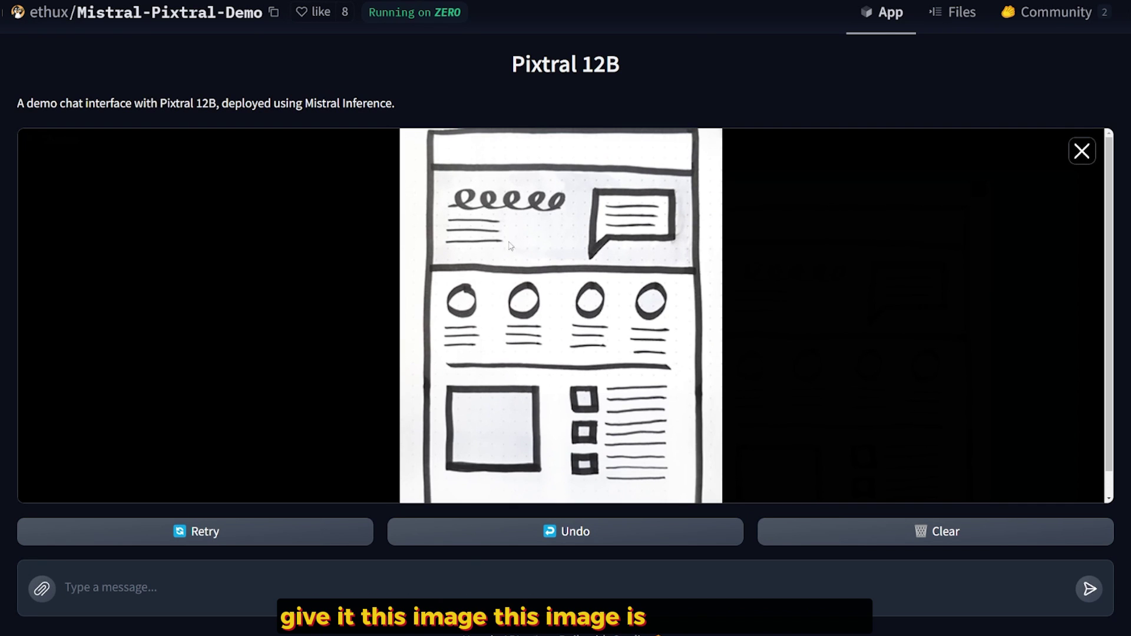
- Compare the wireframe sketch with the web page generated from it in pixtral.html, from the navigation links to the footer
scroll(613, 318, down, 1)
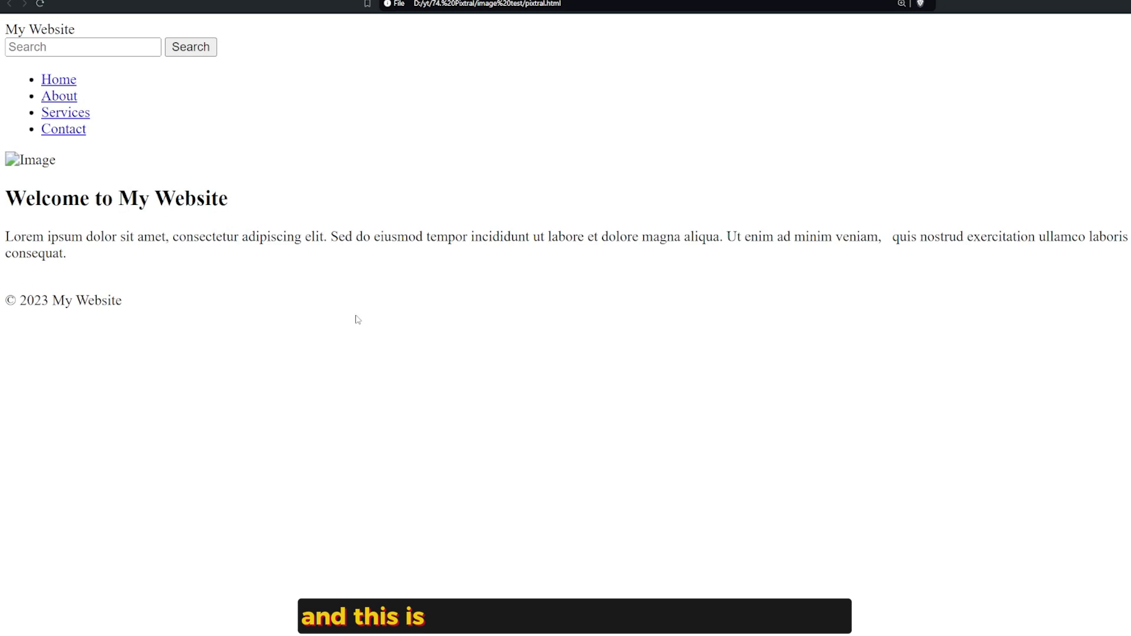
drag(356, 319, 41, 112)
click(306, 266)
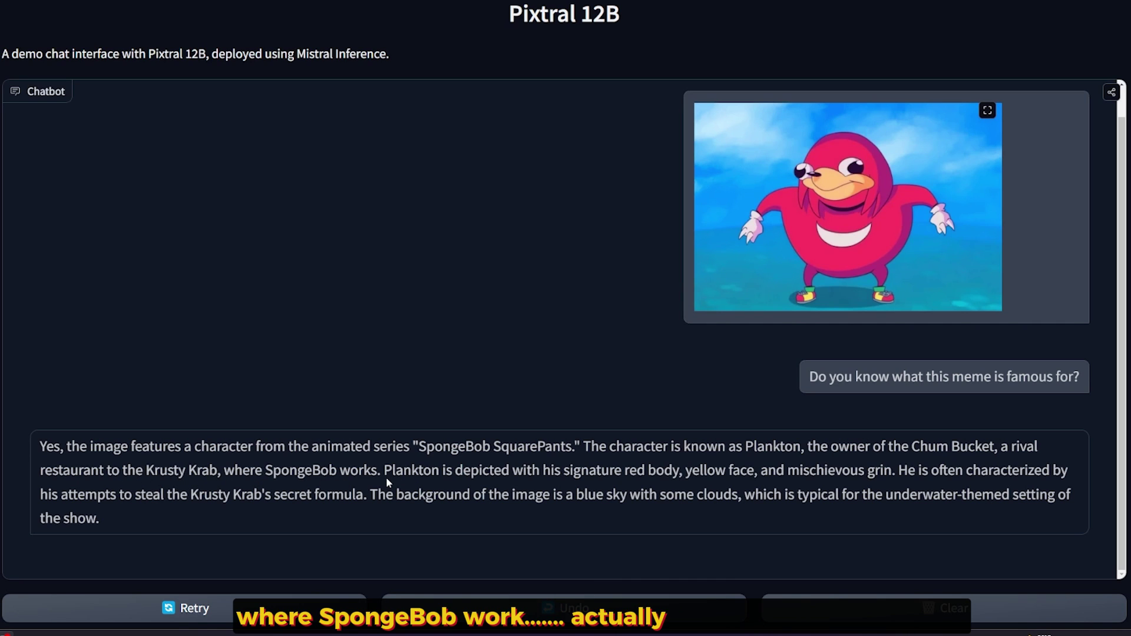
- Read the chatbot's reply to "Do you know what this meme is famous for?", highlighting the sentence about the image background
drag(384, 478, 493, 473)
click(384, 502)
drag(370, 501, 734, 499)
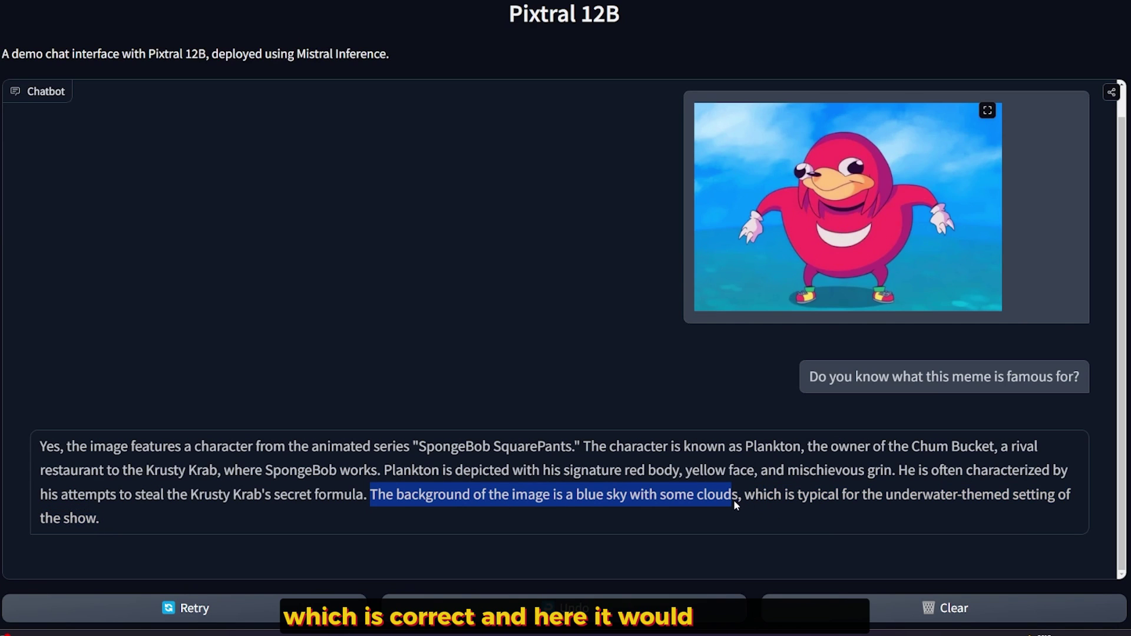
click(734, 500)
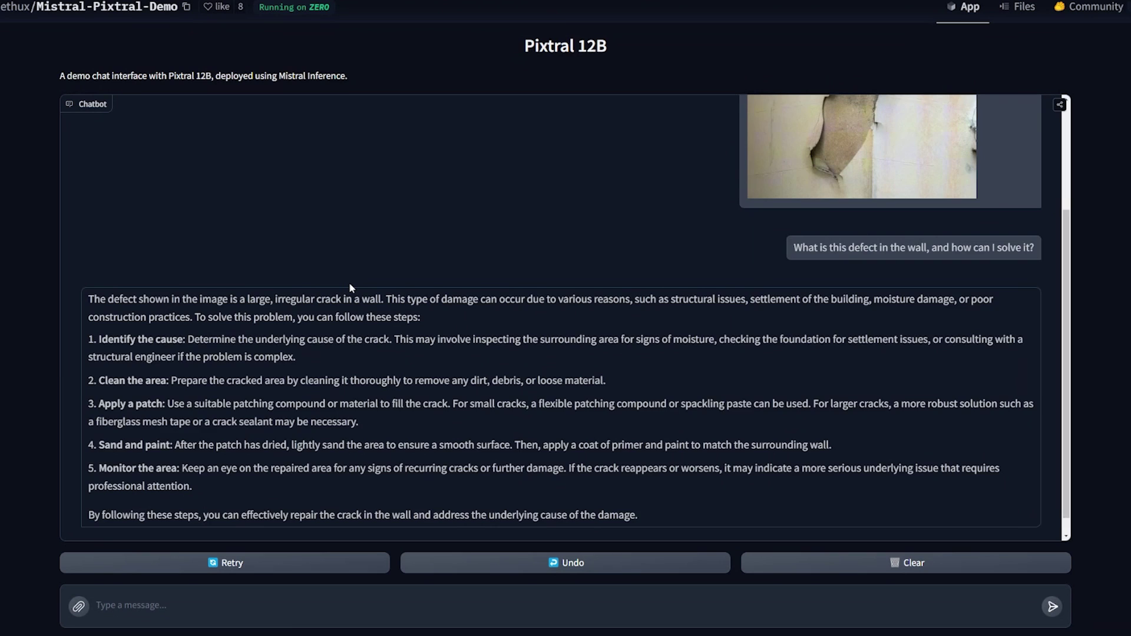
- Read the question "What is this defect in the wall, and how can I solve it?" with its image and the chatbot's full reply
scroll(350, 288, up, 2)
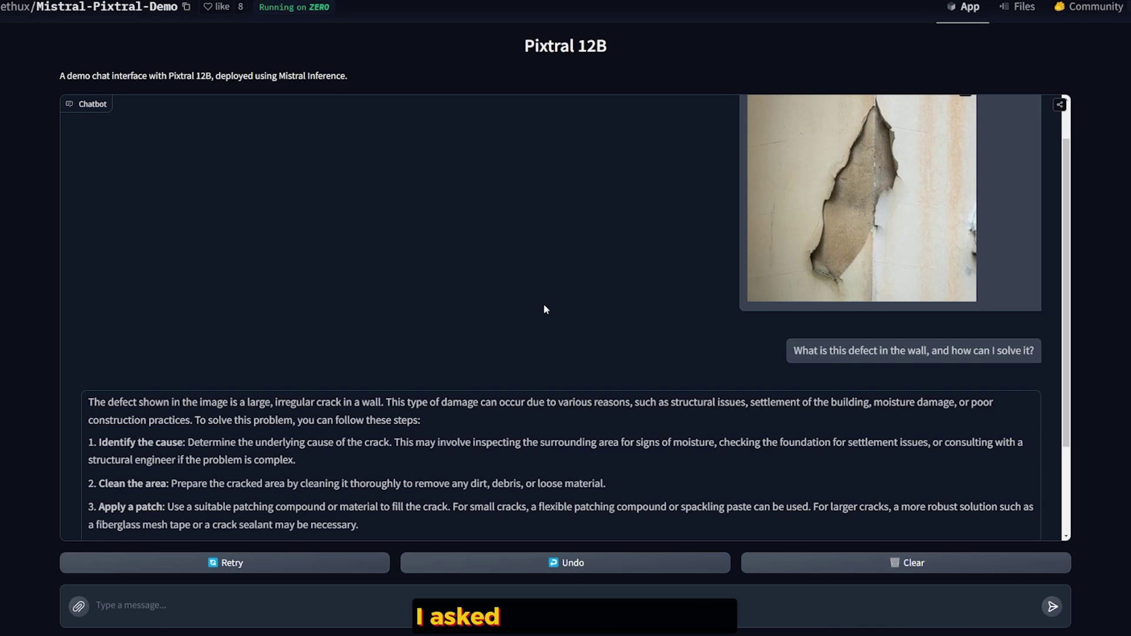
scroll(717, 310, up, 1)
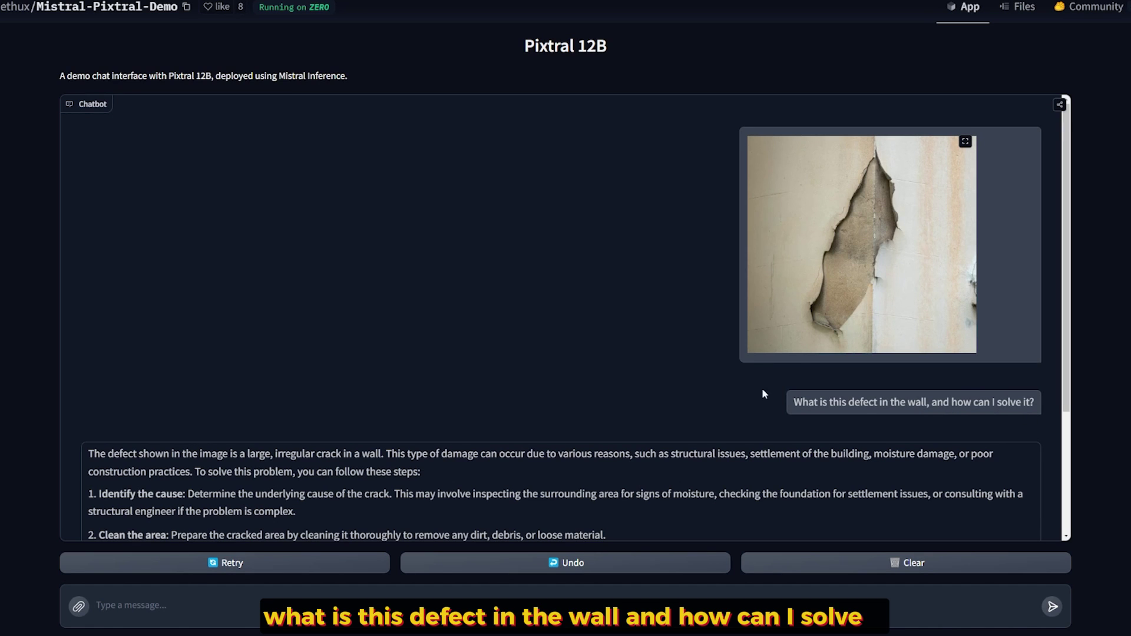
scroll(594, 350, down, 1)
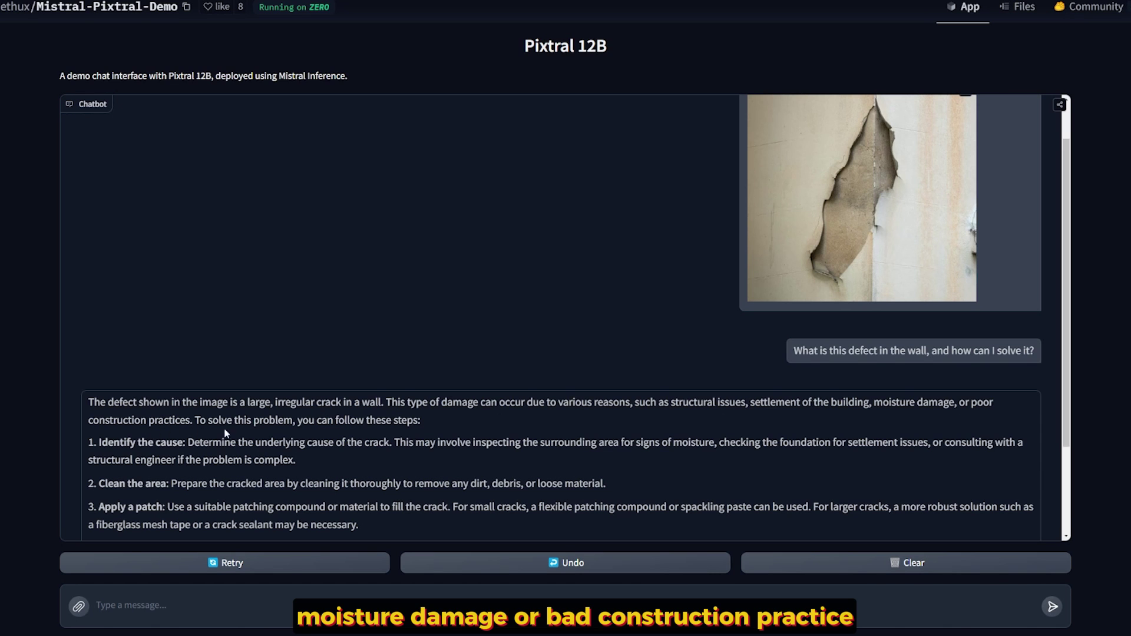
scroll(226, 434, down, 2)
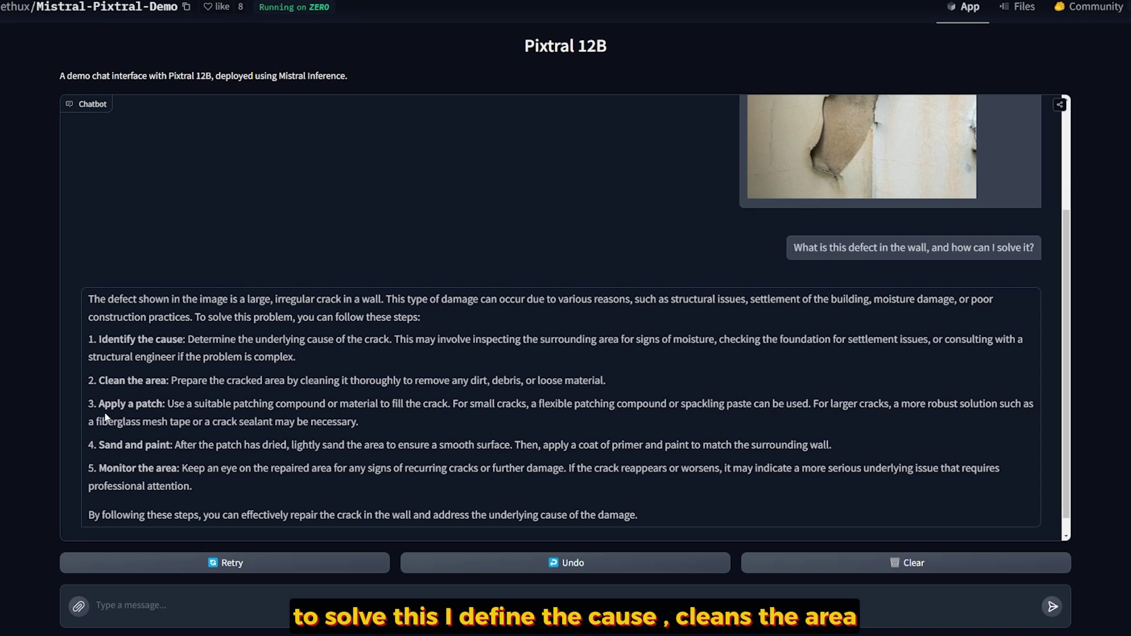
scroll(136, 422, down, 1)
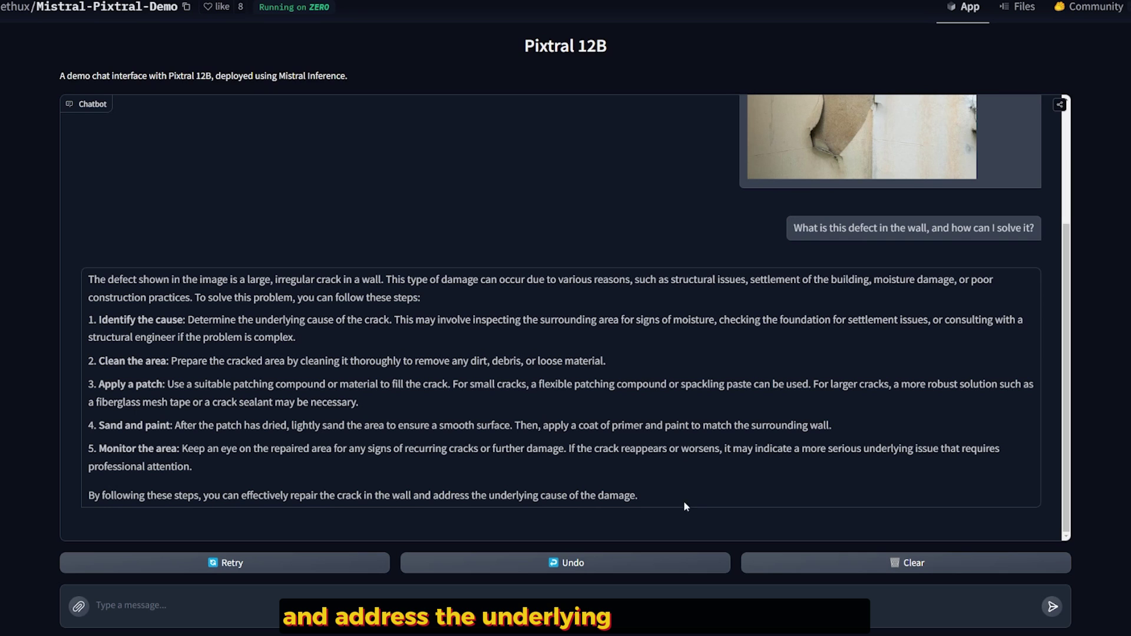
- Recheck the suggested wall repair steps against the photo of the damaged wall
scroll(677, 505, up, 1)
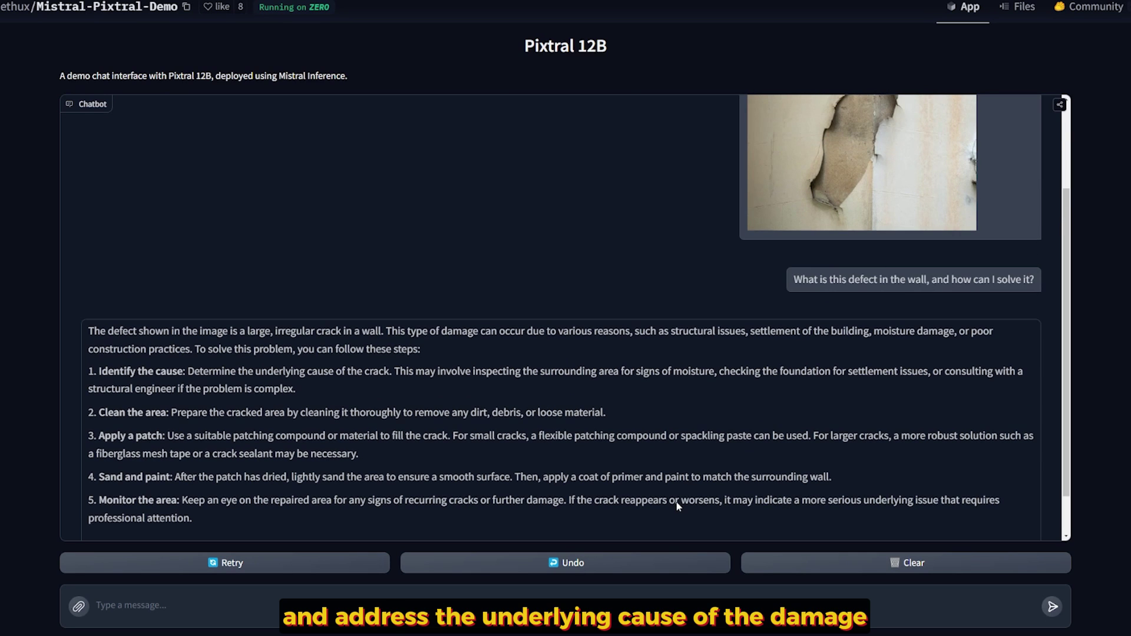
scroll(678, 505, up, 2)
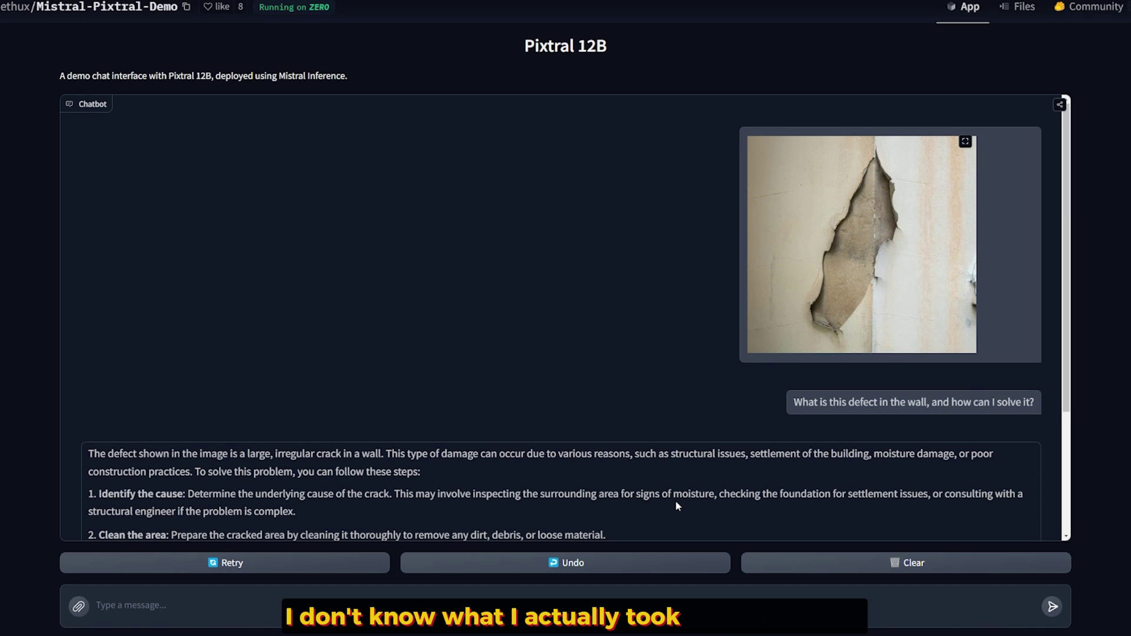
scroll(675, 500, down, 3)
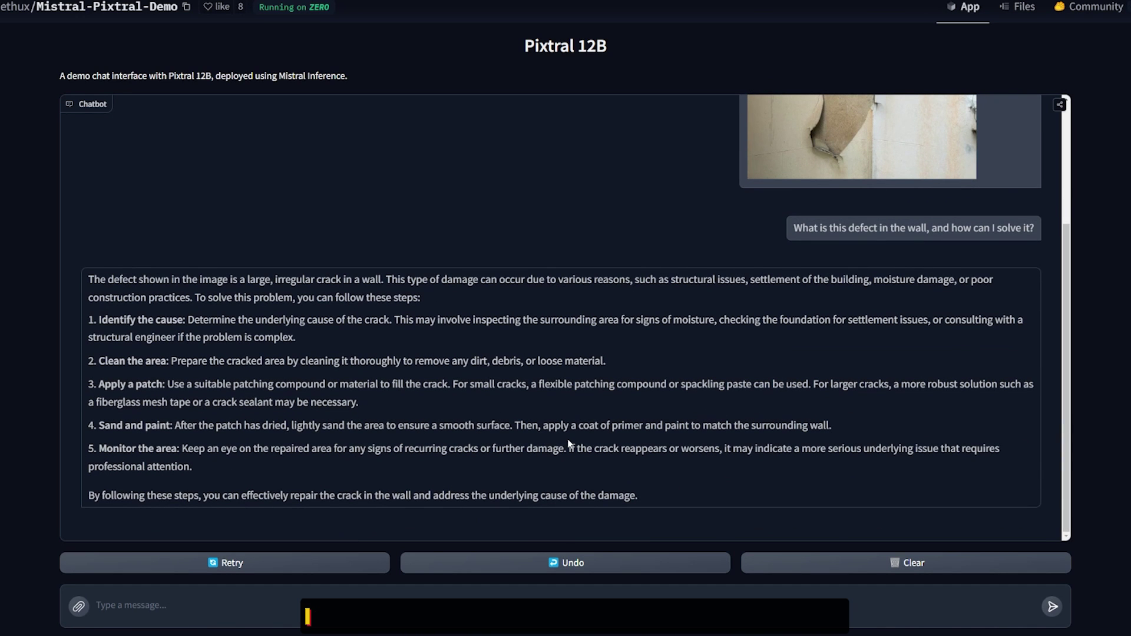
scroll(570, 443, up, 1)
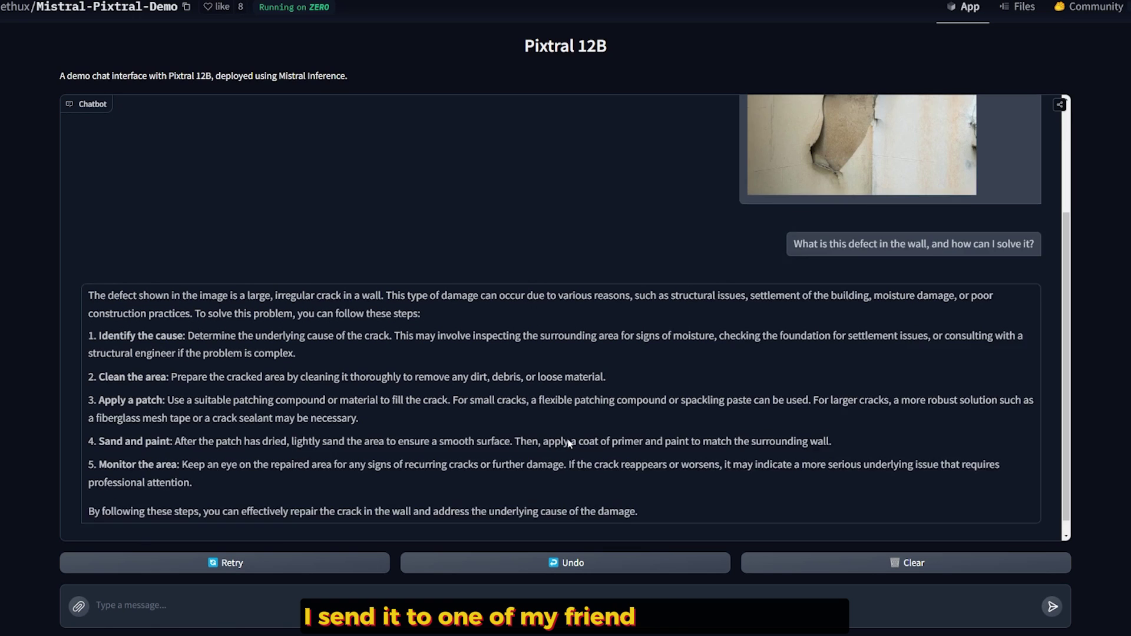
scroll(570, 444, down, 1)
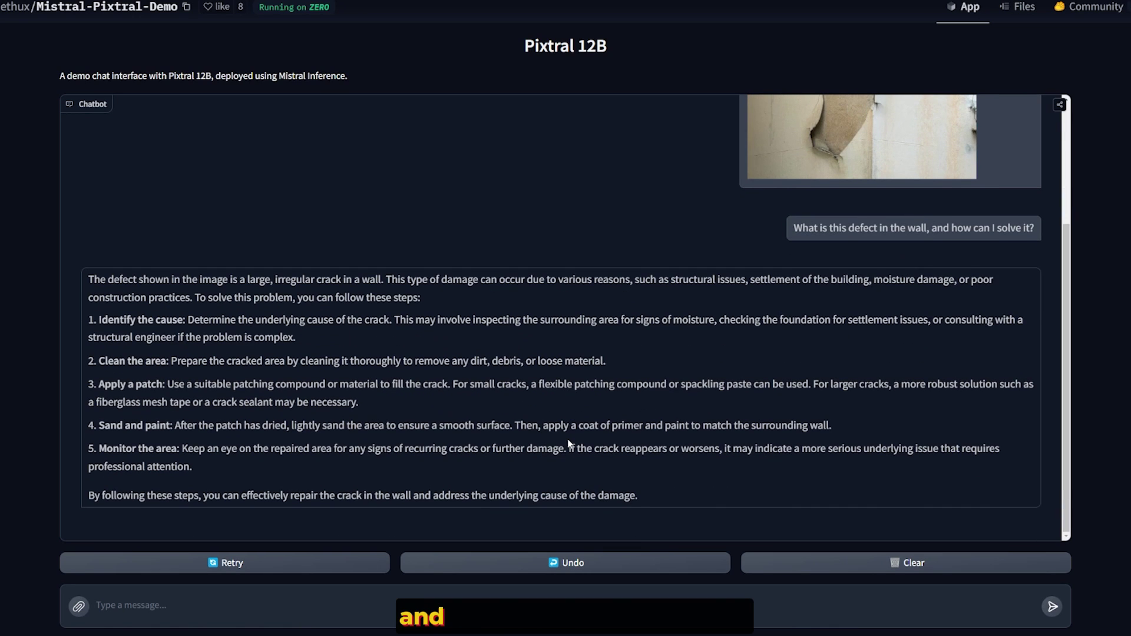
scroll(570, 443, up, 1)
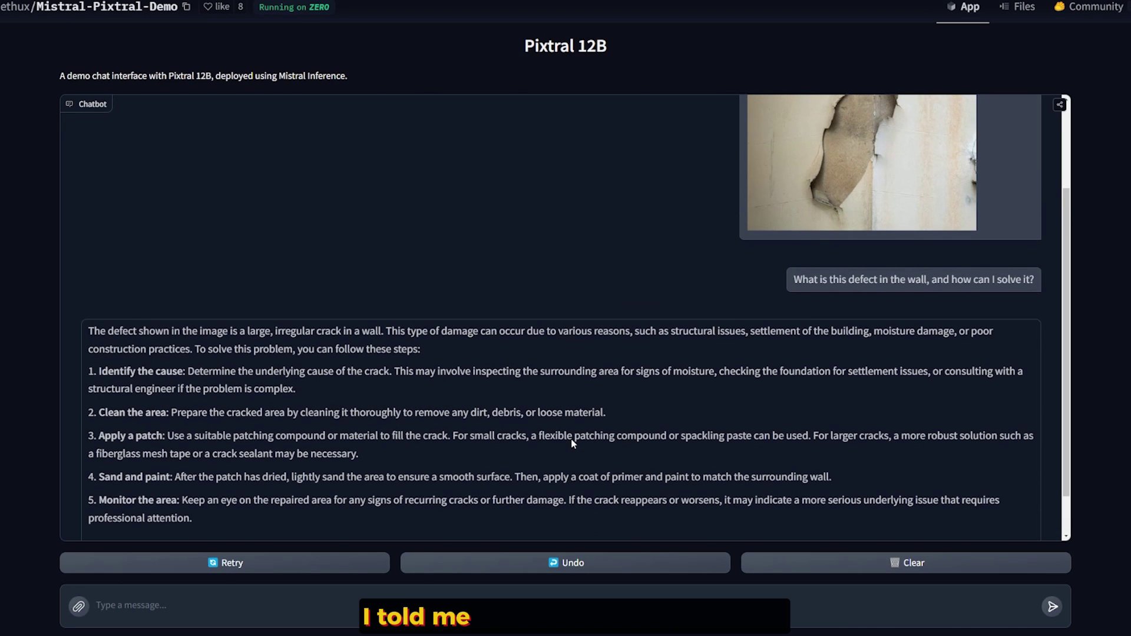
scroll(574, 443, down, 1)
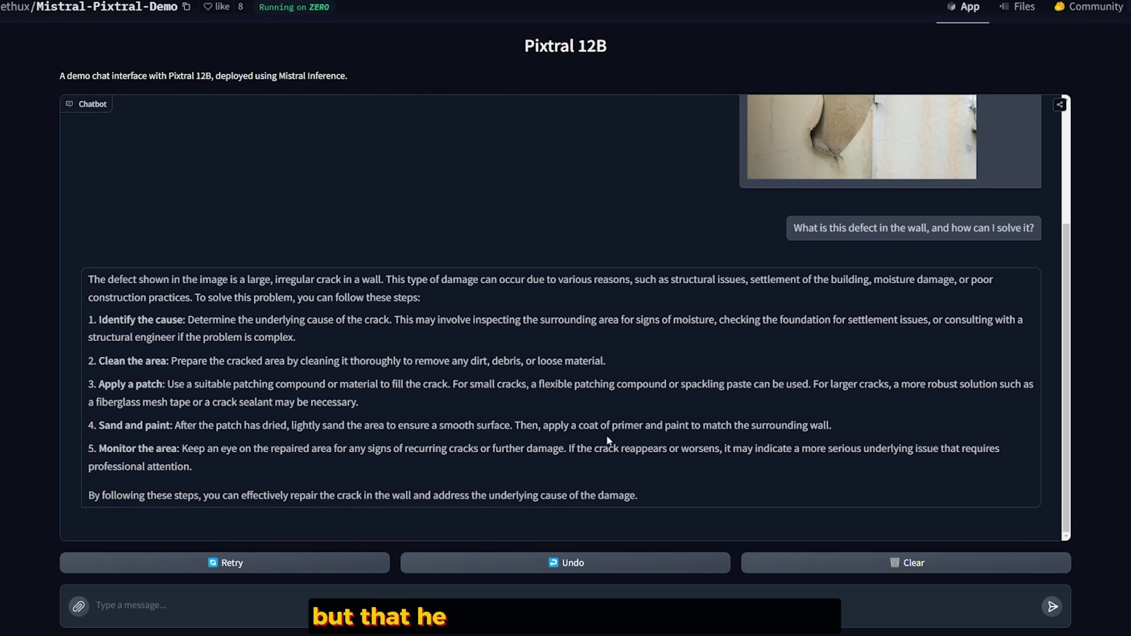
scroll(610, 442, up, 3)
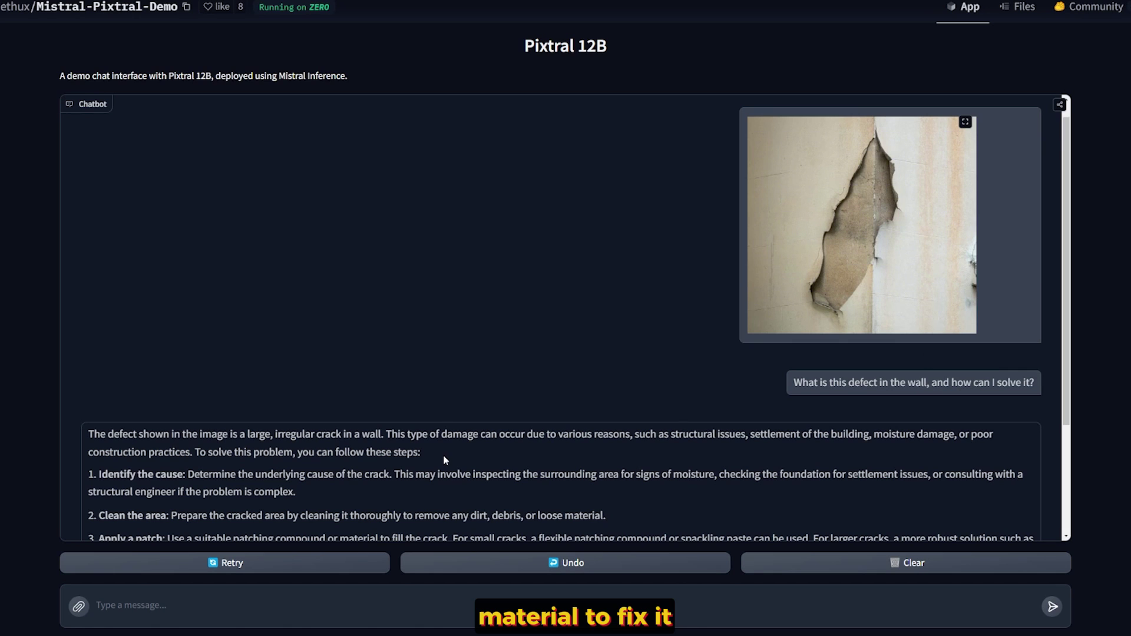
scroll(270, 407, down, 3)
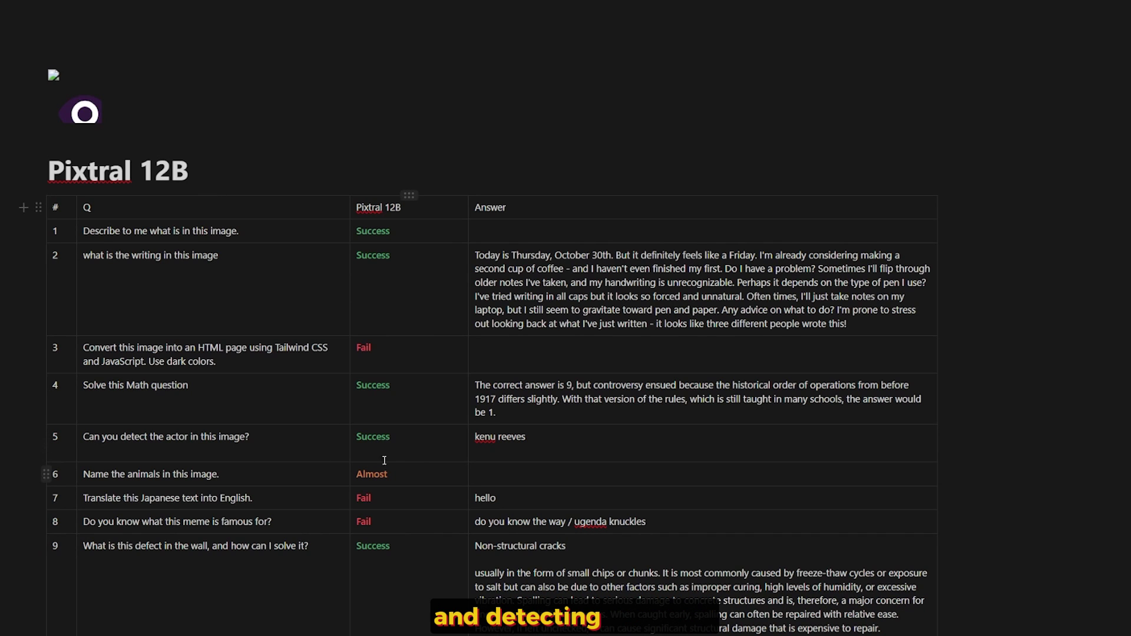
- Review the Pixtral 12B results in the notes table, from the animal, translation, meme and wall-defect questions to the unnumbered extra questions
scroll(383, 519, down, 1)
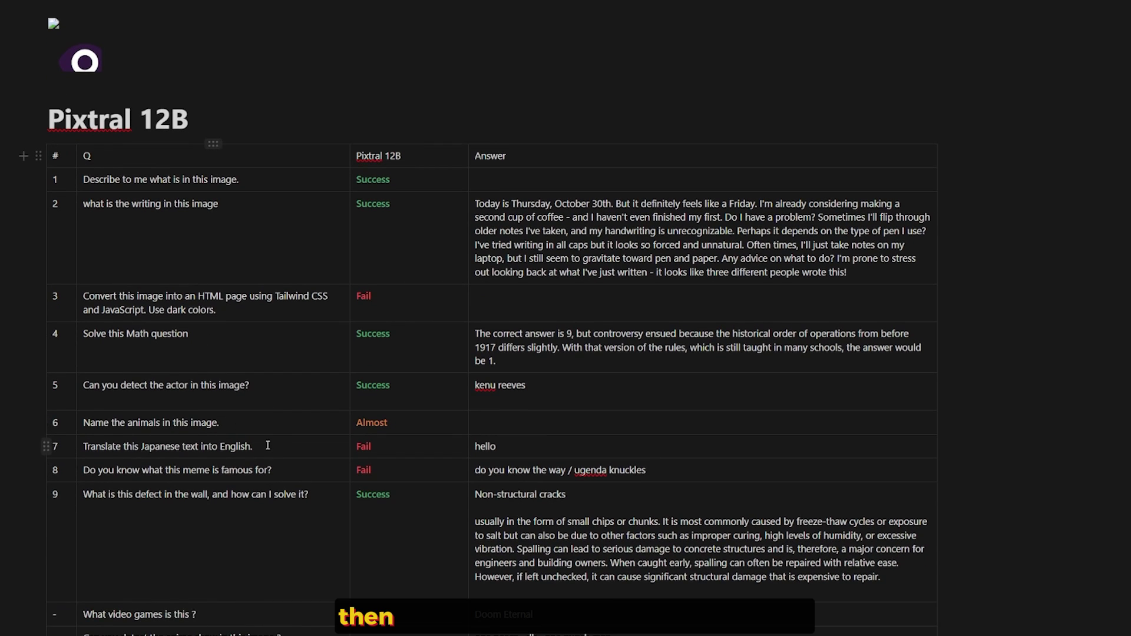
scroll(268, 445, up, 1)
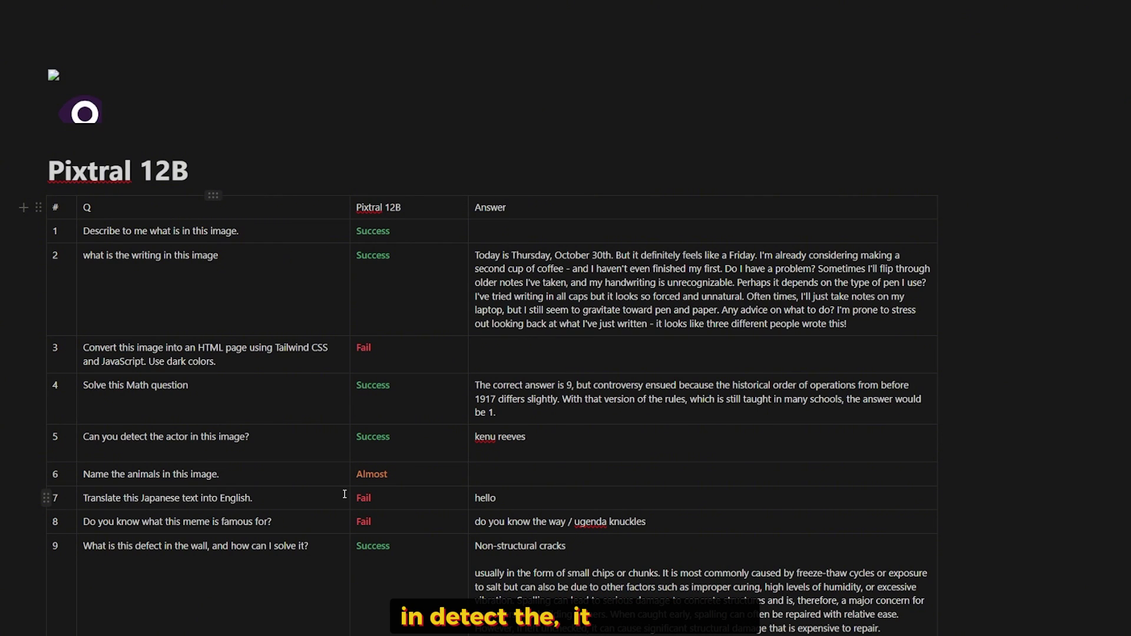
click(427, 476)
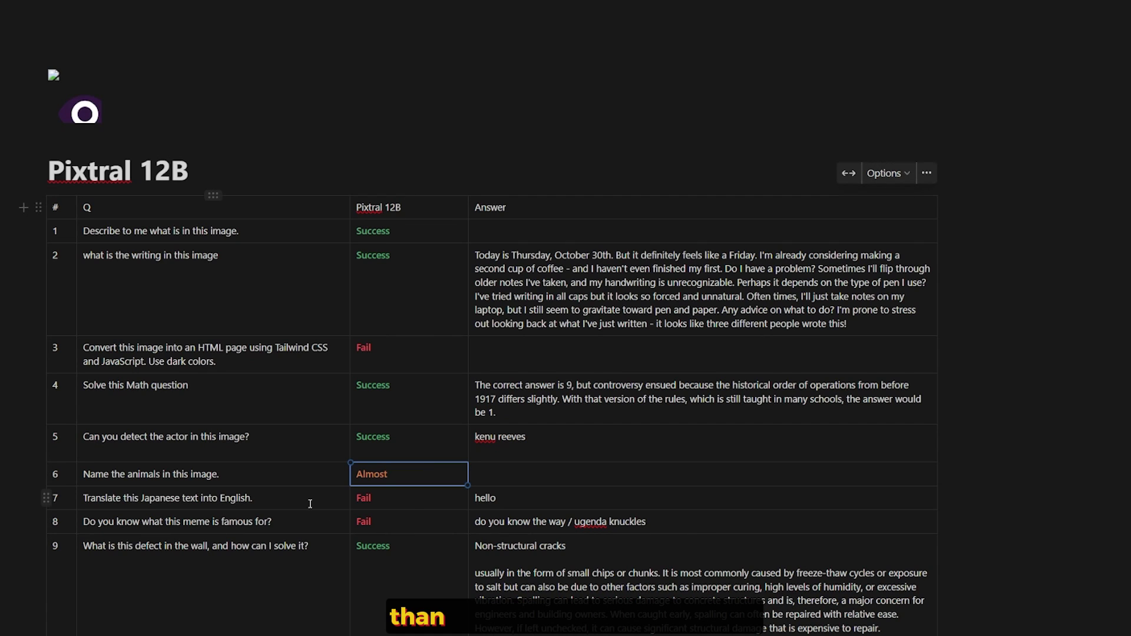
click(429, 523)
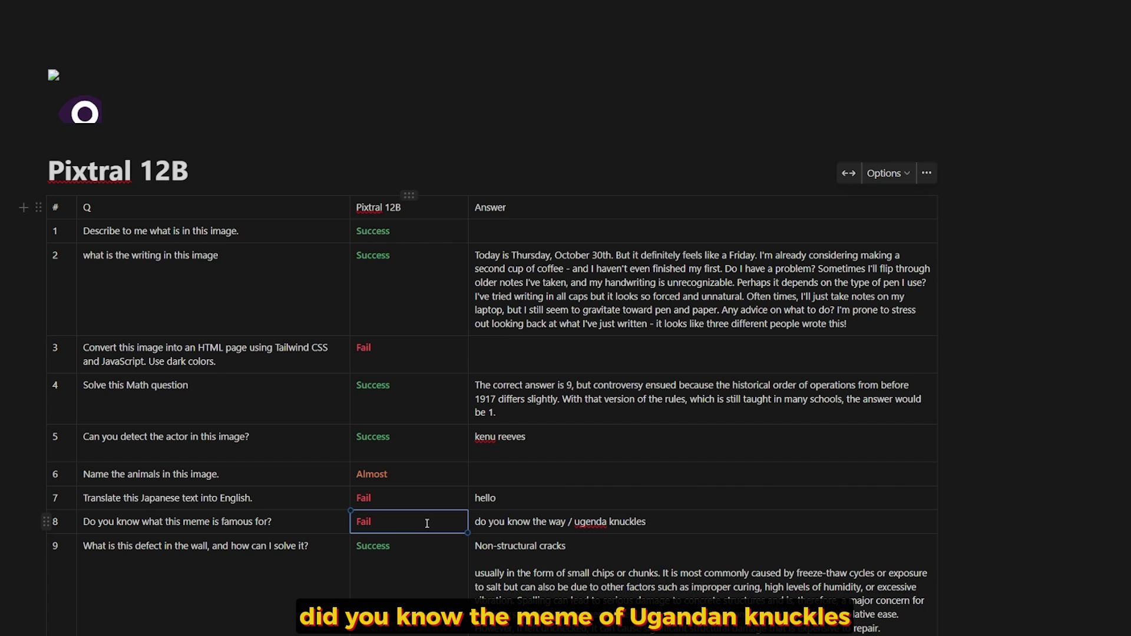
click(421, 549)
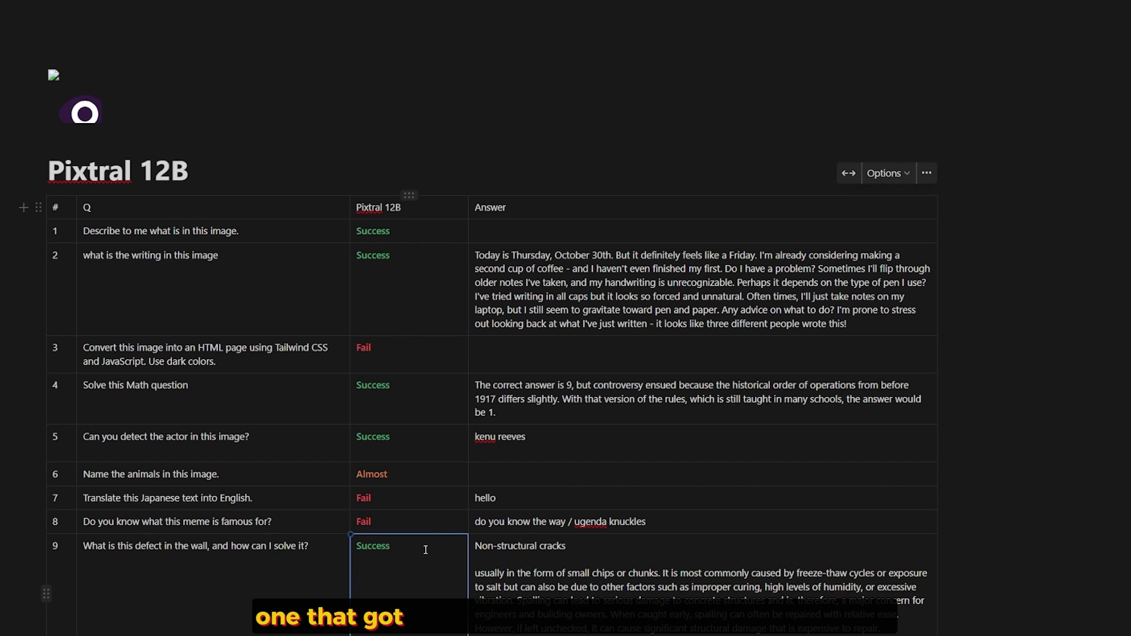
scroll(425, 550, down, 1)
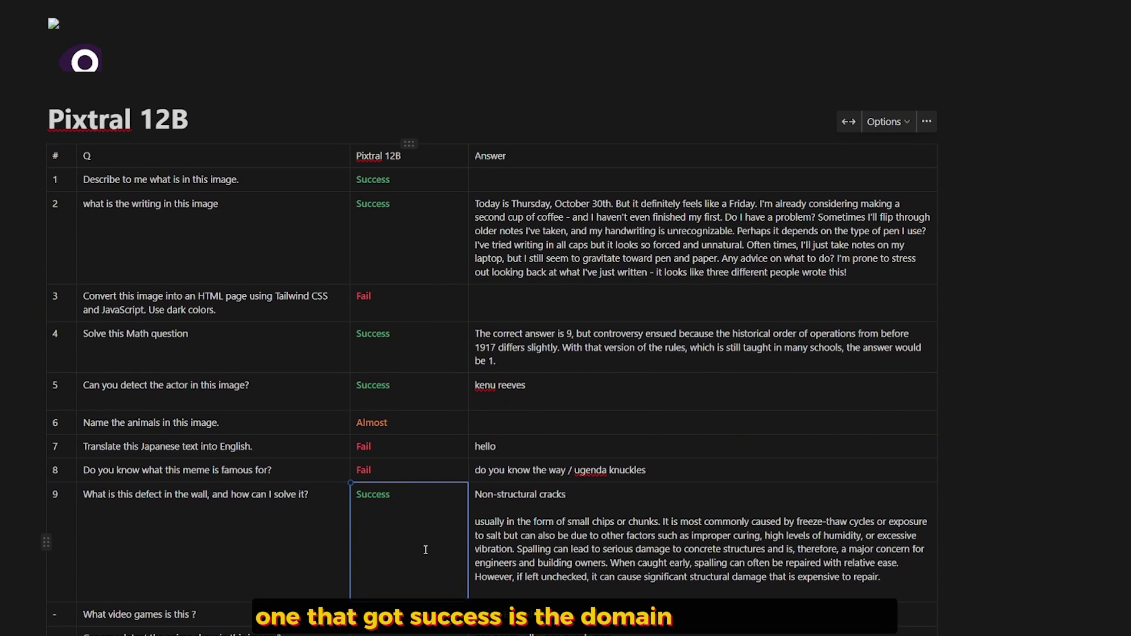
scroll(426, 550, up, 1)
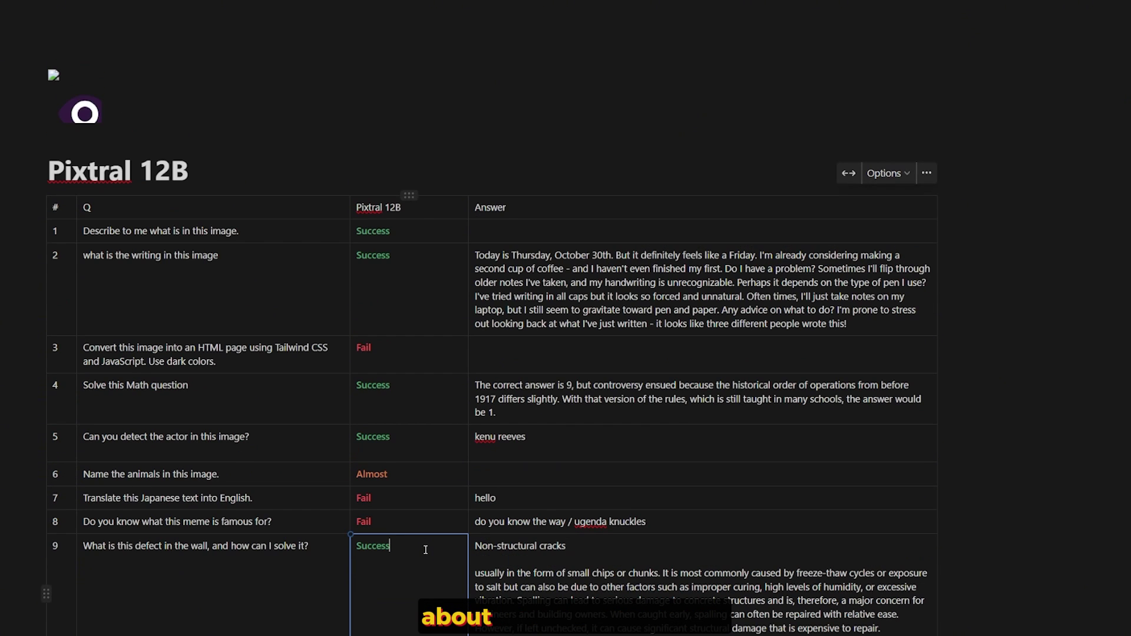
scroll(425, 550, down, 3)
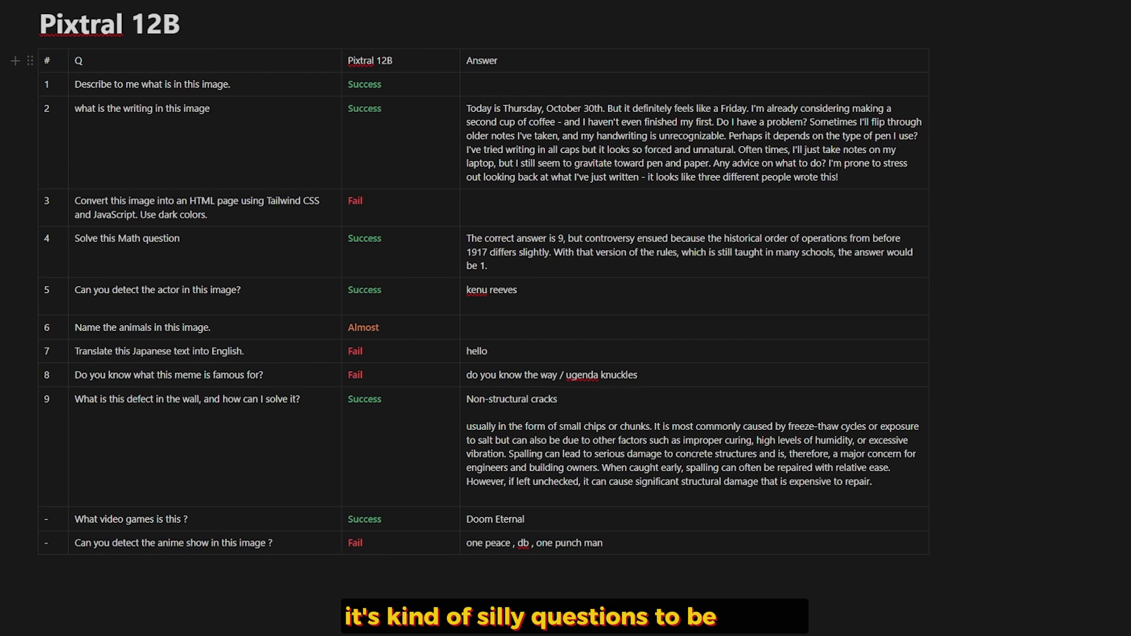
- Switch to the image viewer to examine the video game picture ds.jpg beside the notes table, and close it
key(alt+Tab)
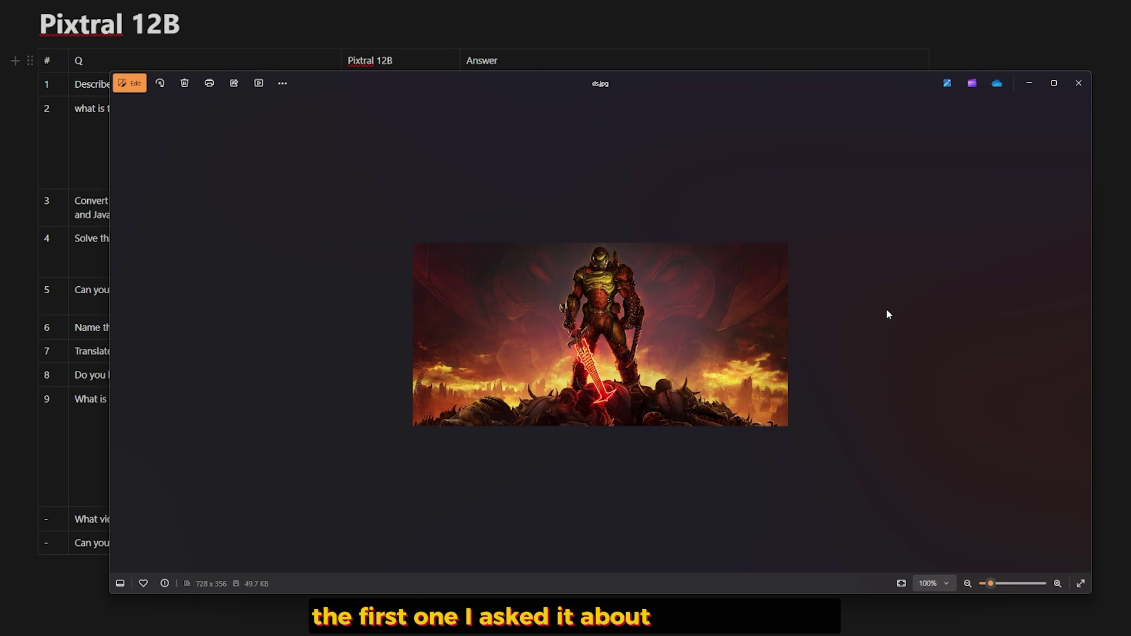
drag(494, 80, 596, 69)
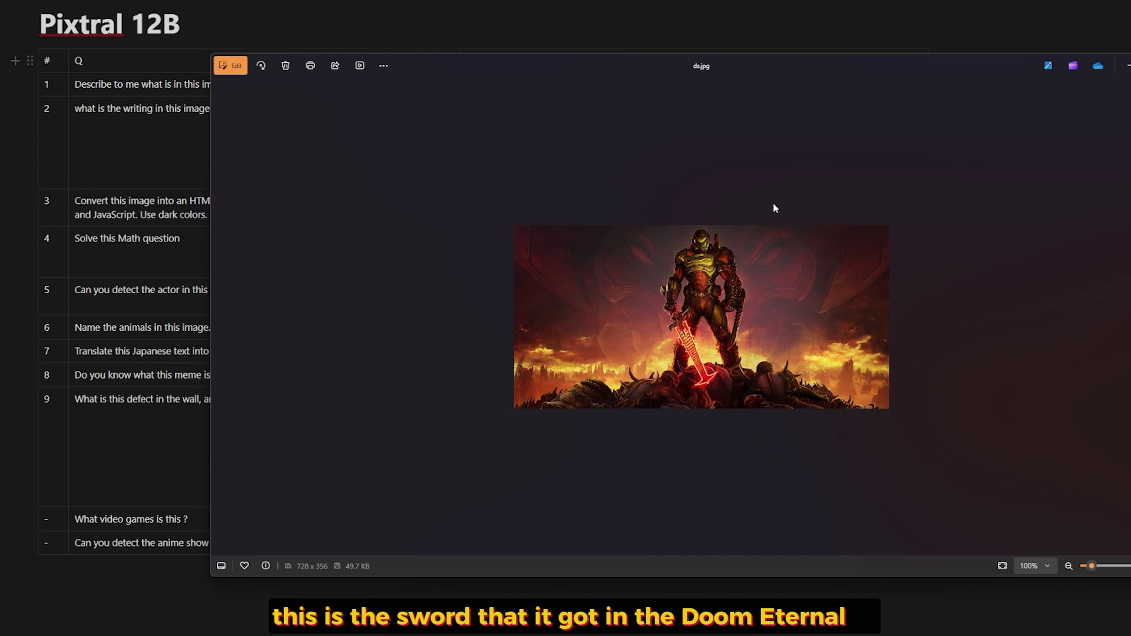
key(alt+F4)
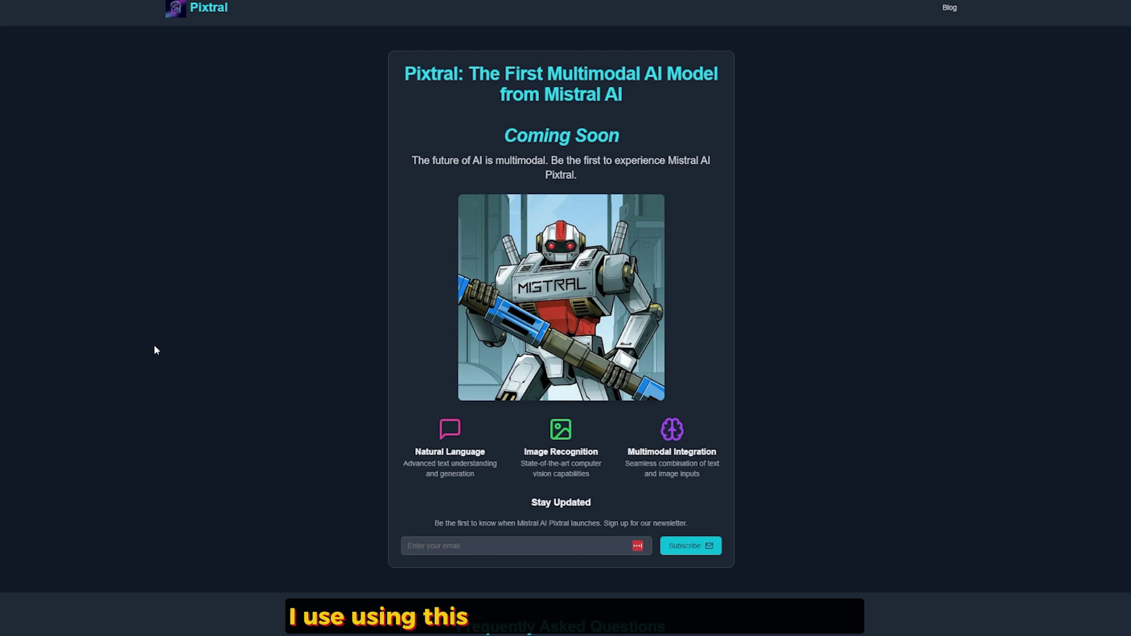
- Look through the Pixtral website's landing page, from the Coming Soon section down past the newsletter sign-up
scroll(155, 350, down, 4)
scroll(149, 348, up, 4)
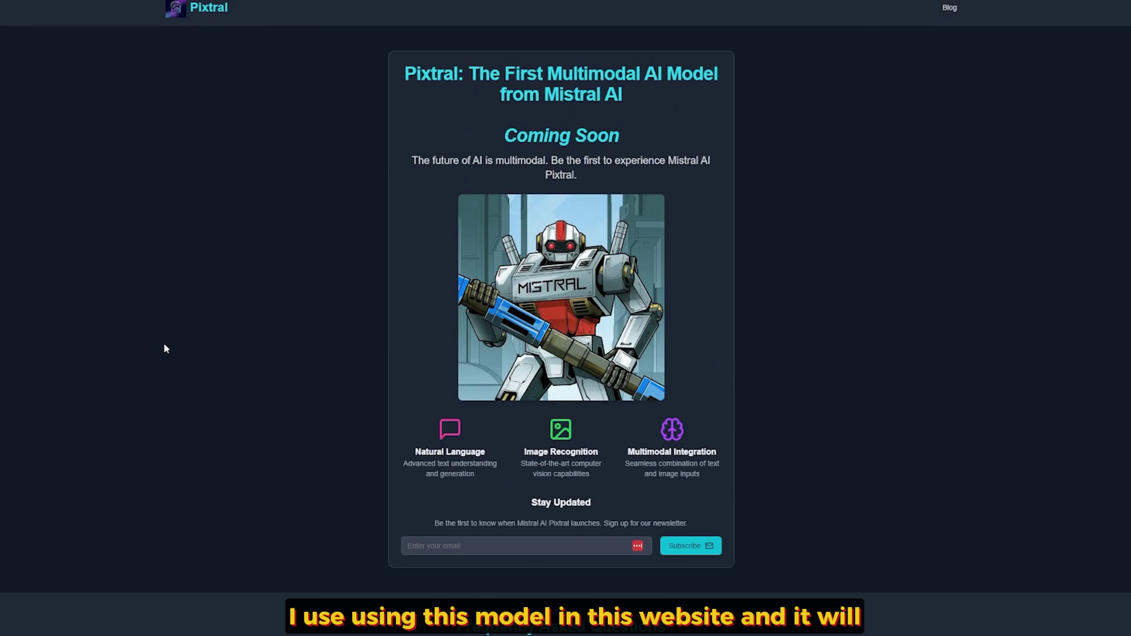
scroll(164, 346, down, 3)
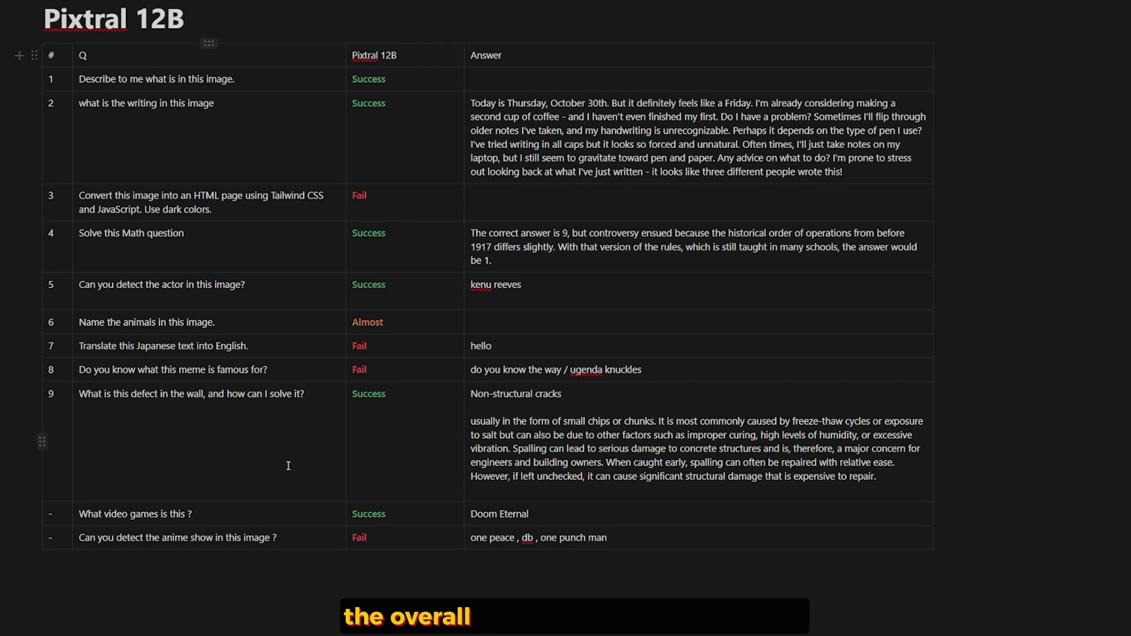